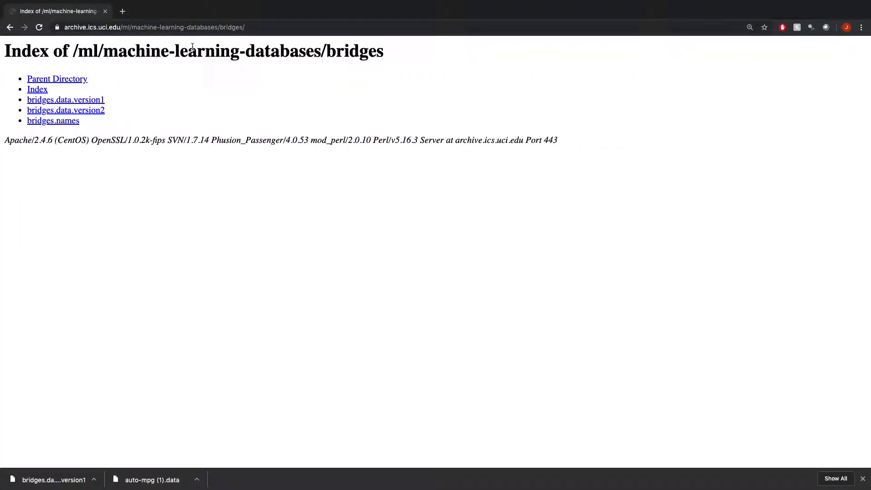
Step: Download the bridges.data.version1 file from the UCI archive bridges index page
left_click(93, 103)
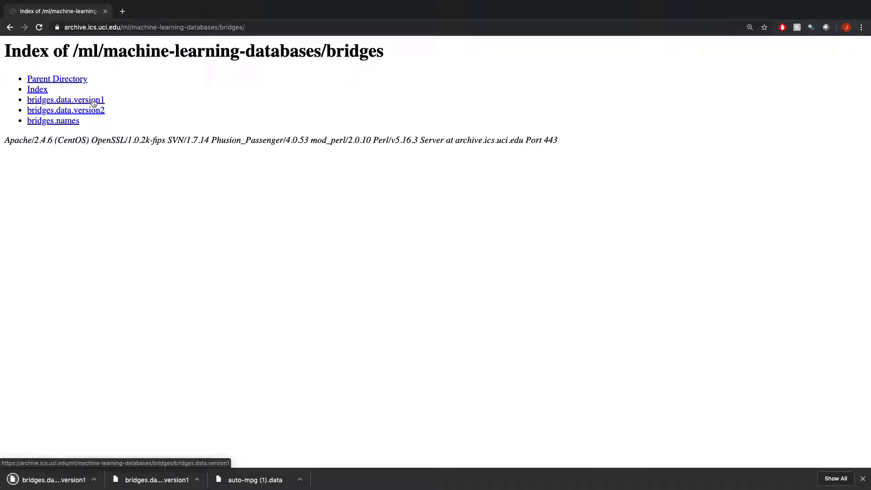
key("ctrl+Left")
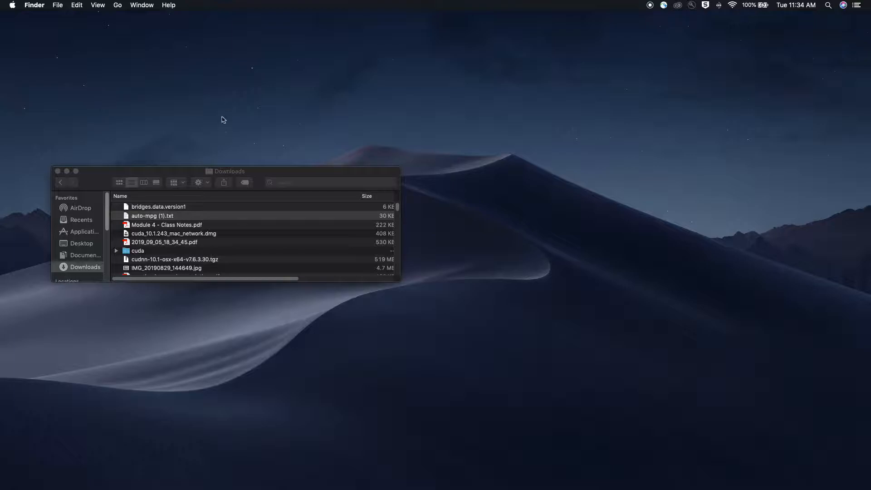
Step: Rename the downloaded bridges.data.version1 file in Downloads to bridges.data.version1.csv
left_click(193, 208)
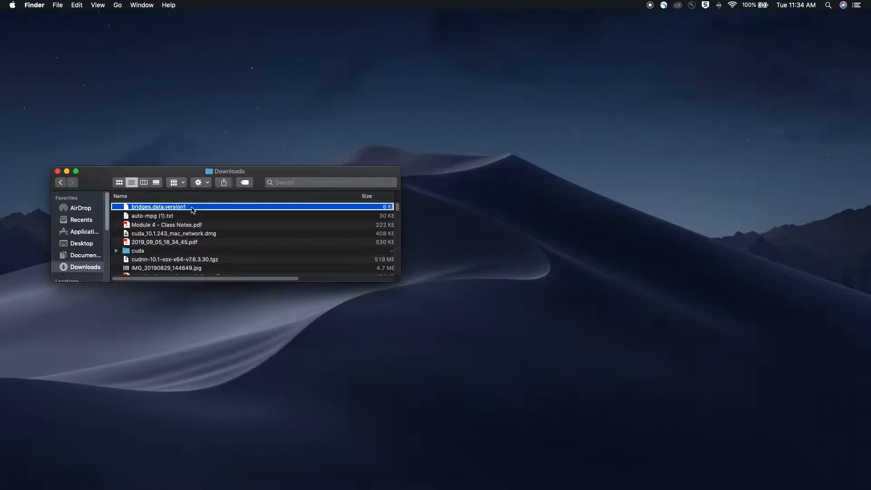
right_click(192, 207)
mouse_move(257, 223)
left_click(245, 273)
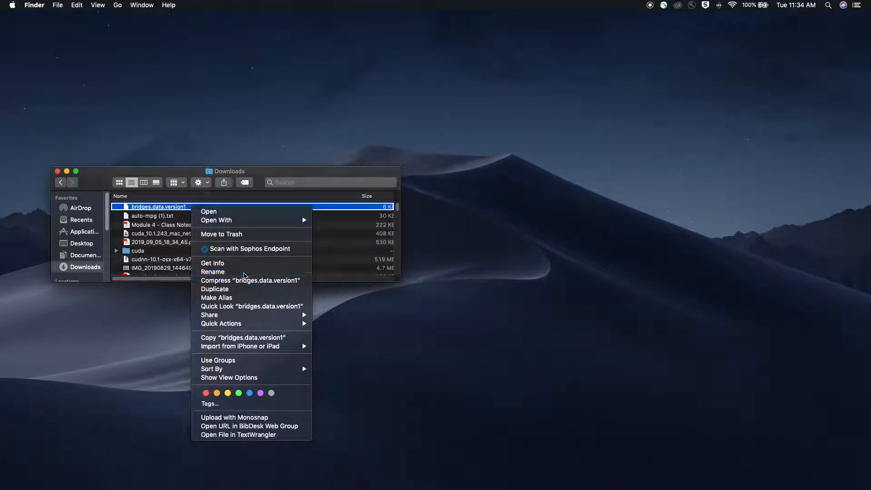
key("Right")
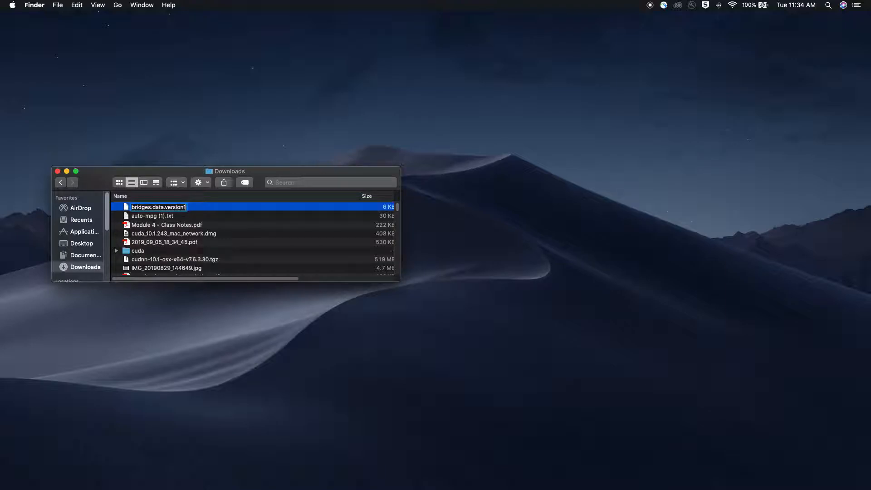
type(".csv")
key("Return")
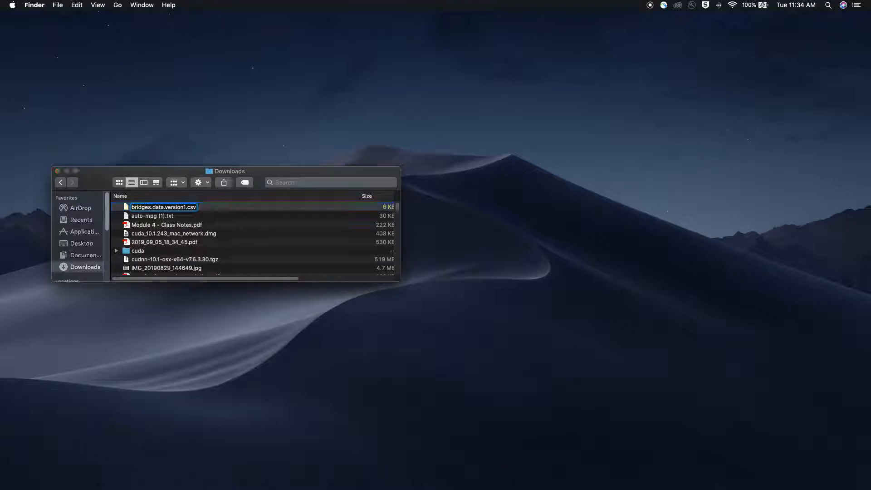
left_click(486, 171)
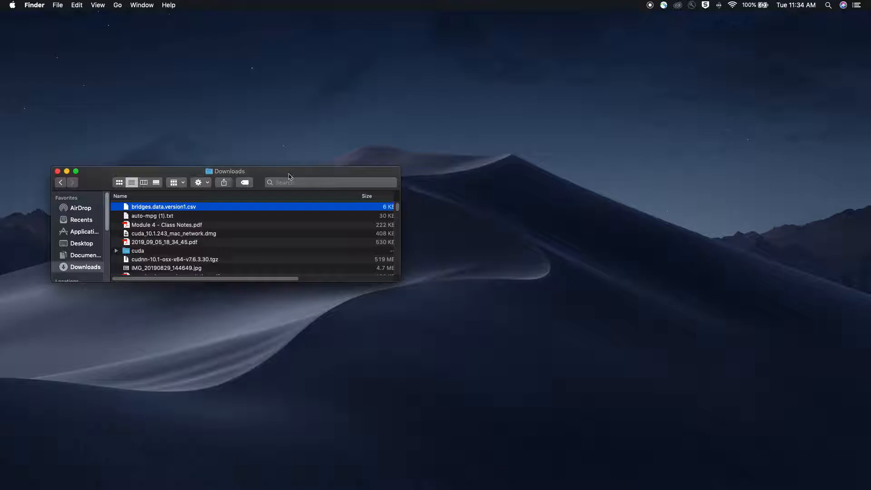
Step: Open bridges.data.version1.csv with Microsoft Excel
right_click(219, 208)
mouse_move(336, 222)
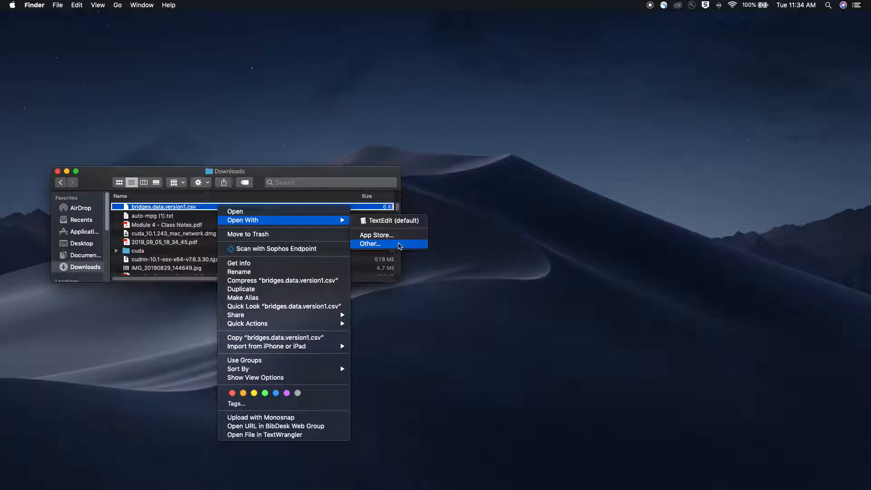
left_click(400, 245)
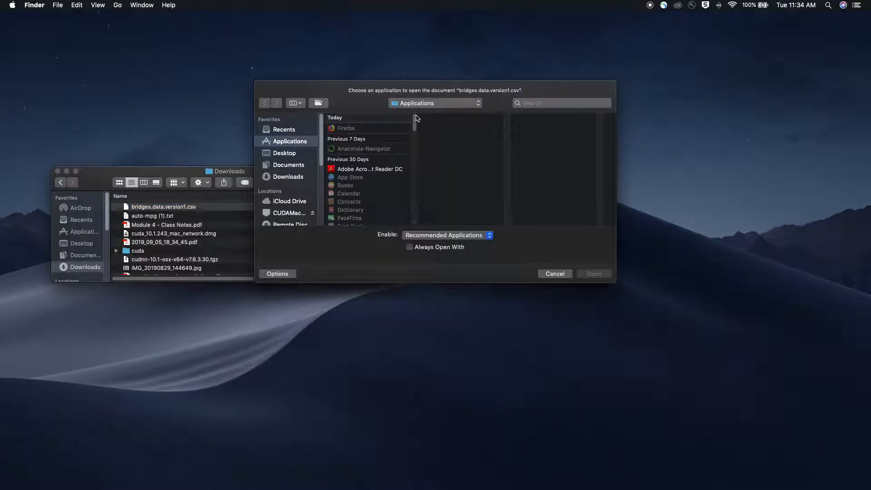
scroll(390, 168, "down", 5)
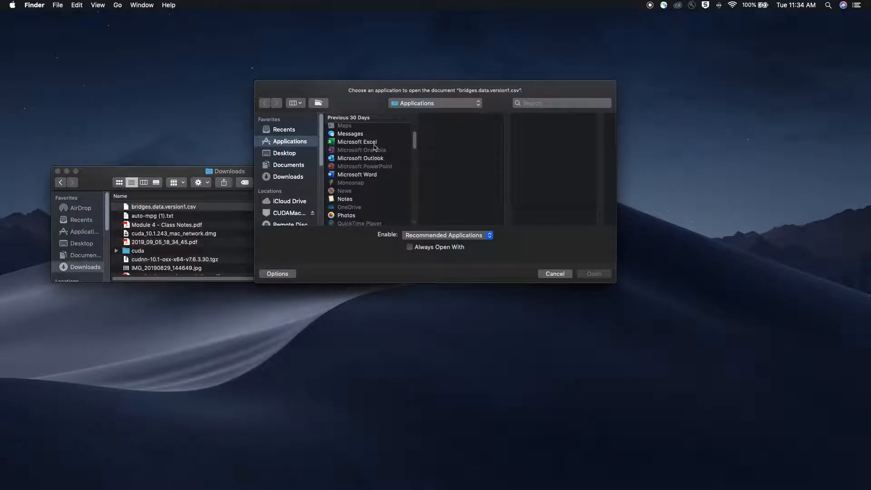
left_click(374, 144)
left_click_drag(470, 180, 589, 271)
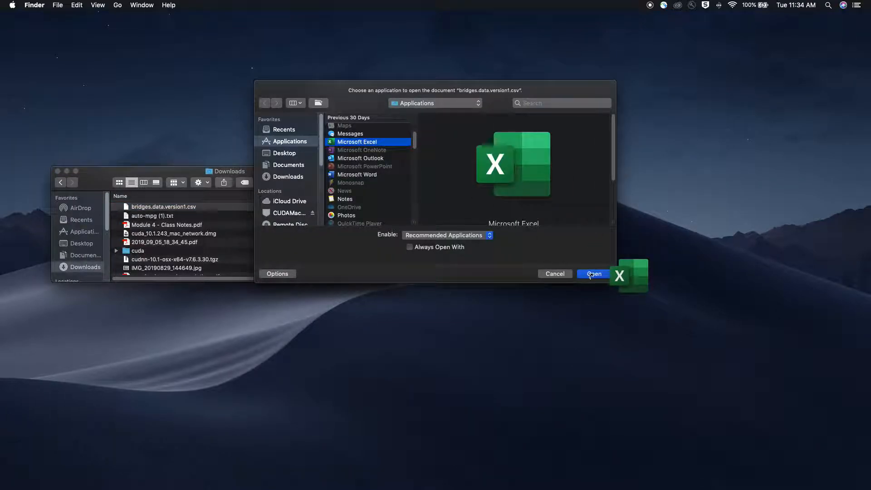
left_click(591, 274)
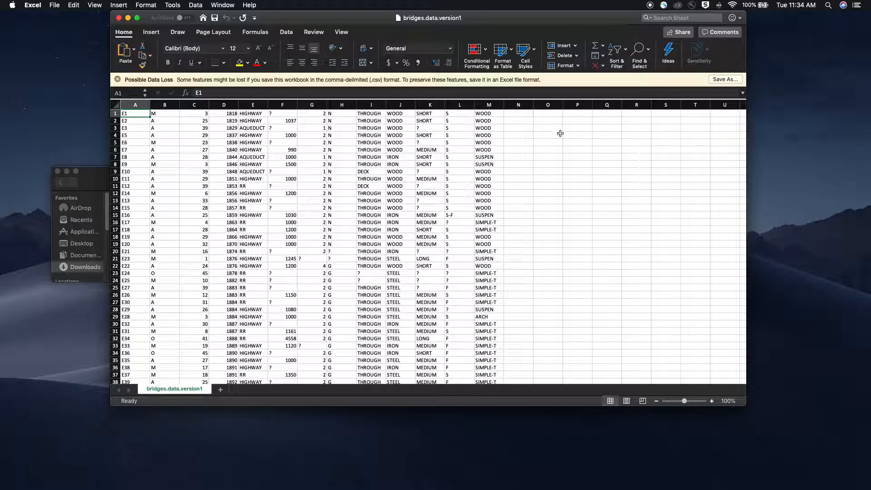
Step: Move the spreadsheet window and enlarge it to fill most of the screen
left_click_drag(512, 21, 409, 20)
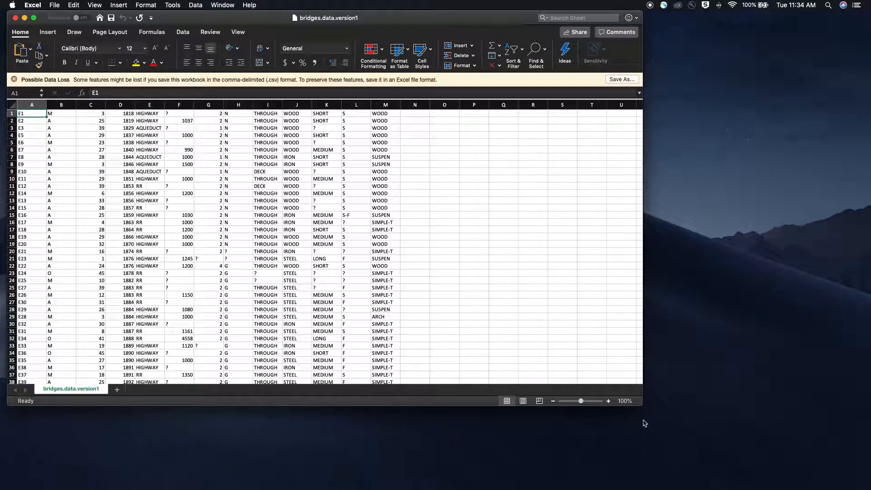
left_click_drag(641, 407, 815, 486)
left_click(812, 485)
left_click(811, 485)
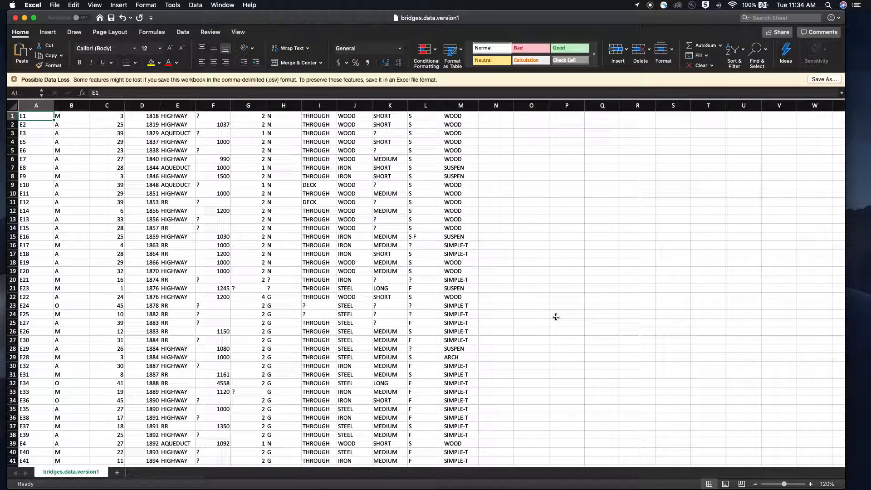
Step: Copy the WOOD value from column J into cell P2
left_click(349, 106)
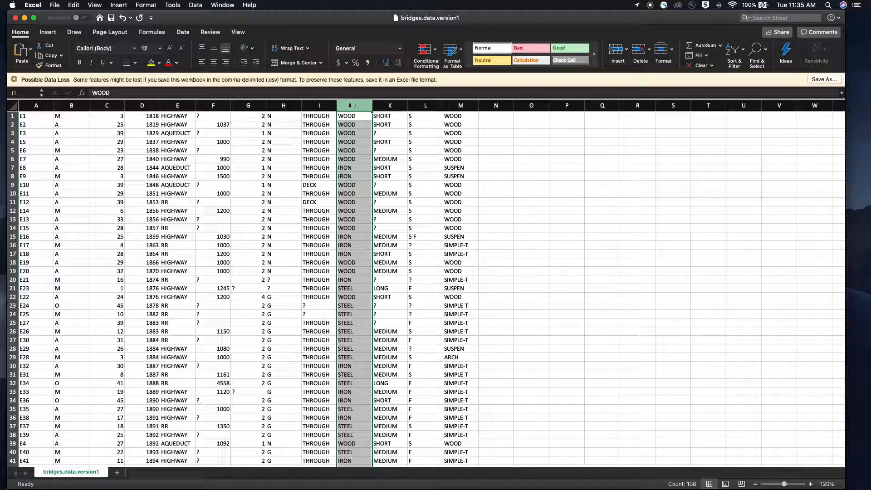
left_click(563, 133)
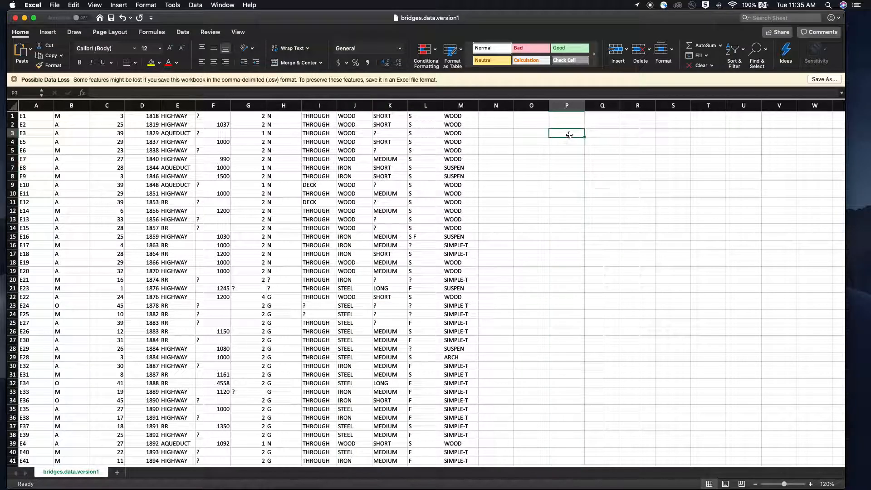
left_click(563, 125)
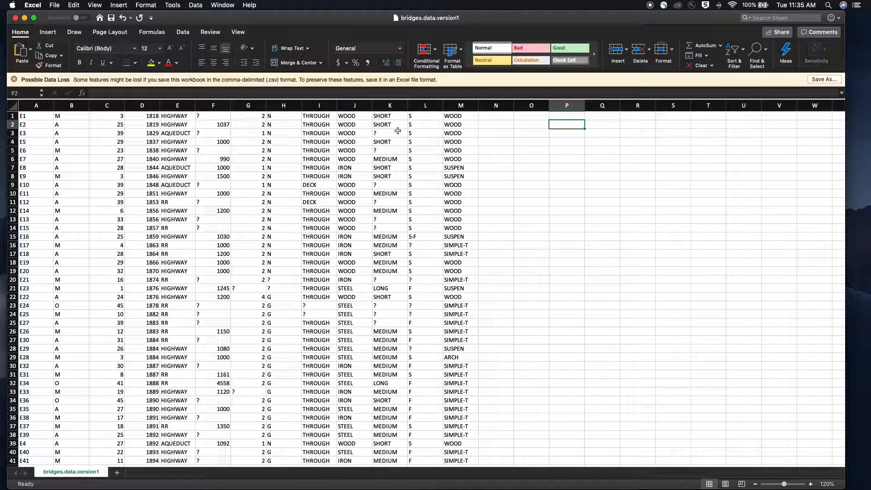
left_click(359, 117)
key("super+c")
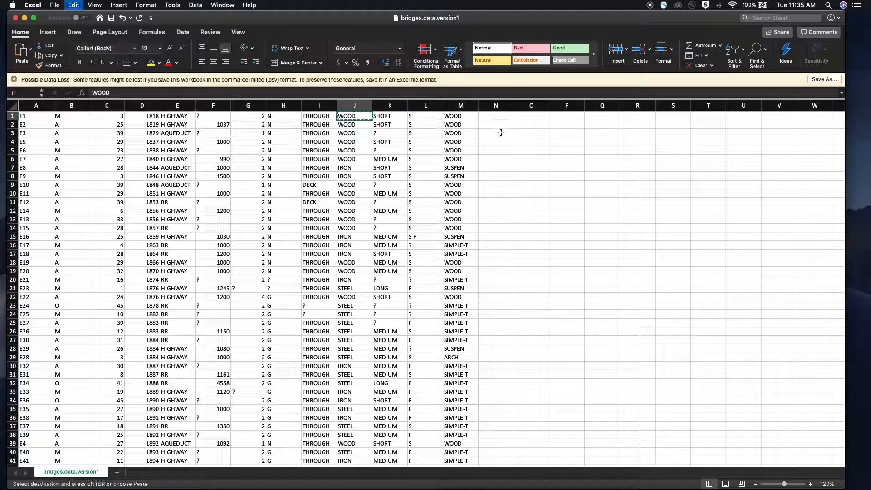
left_click(573, 126)
key("super+v")
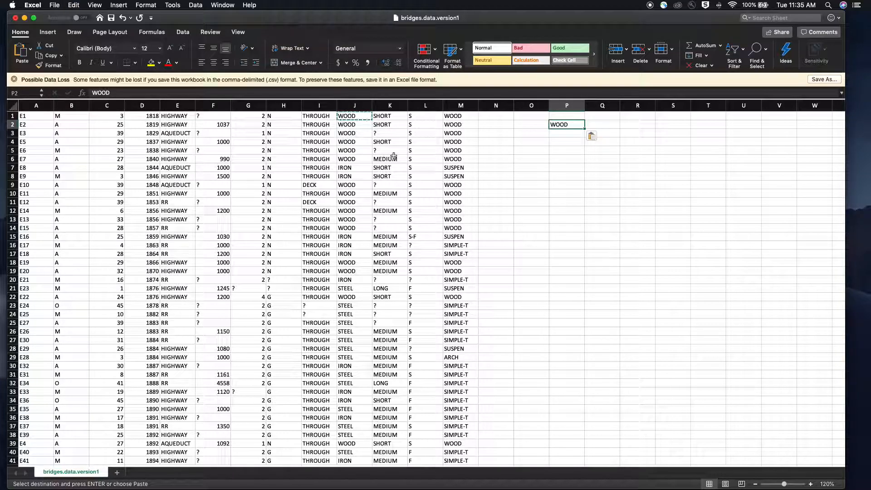
Step: Copy the IRON and STEEL values from column J into cells P3 and P4
left_click(356, 170)
key("super+c")
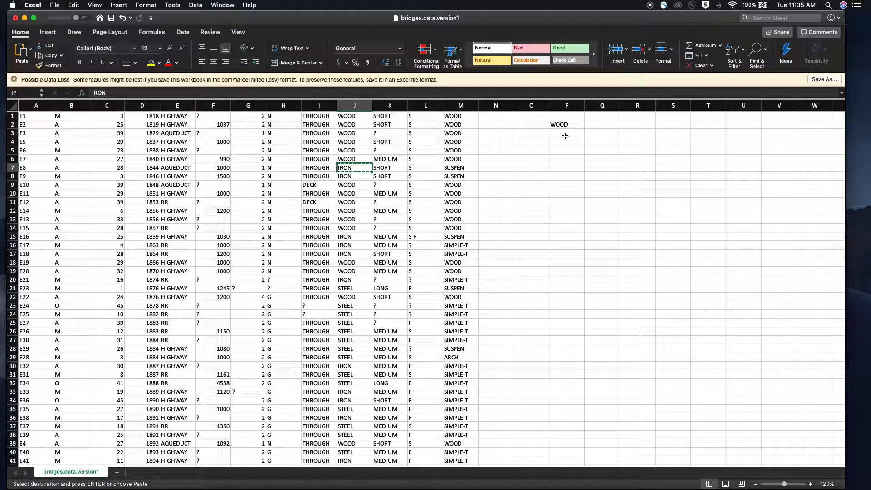
left_click(564, 134)
key("super+v")
scroll(435, 194, "down", 1)
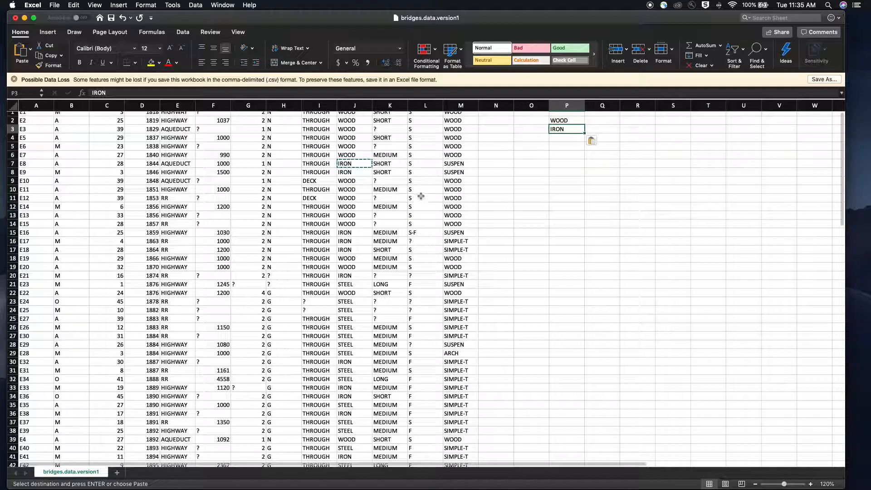
scroll(439, 194, "down", 1)
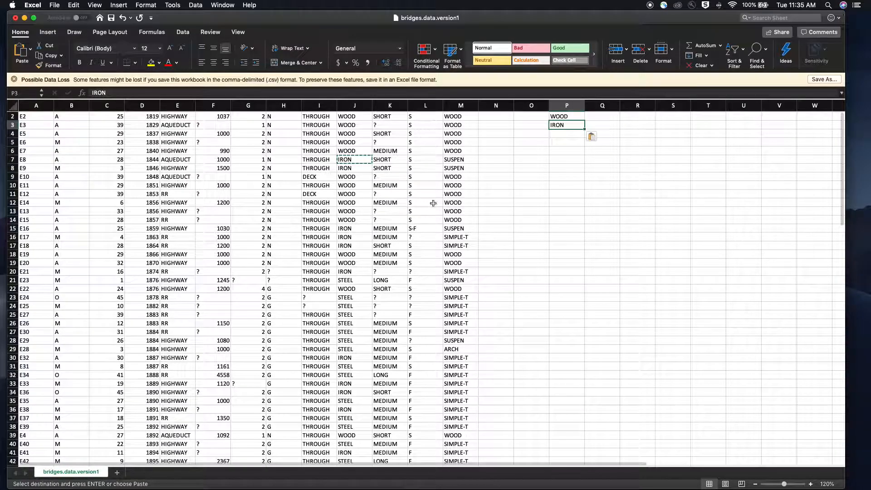
left_click(350, 297)
key("super+c")
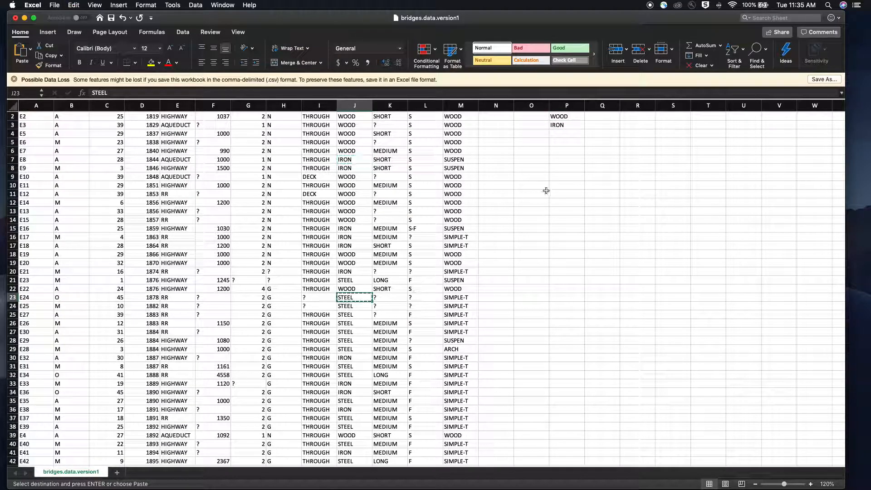
left_click(562, 133)
left_click(563, 133)
key("super+v")
Step: Enter the header frequencies in cell Q1
scroll(585, 137, "up", 1)
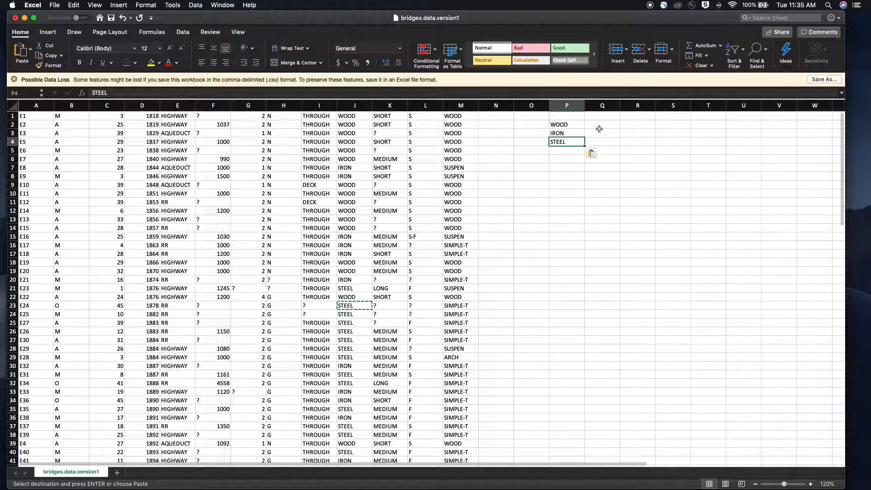
left_click(610, 117)
type("fr")
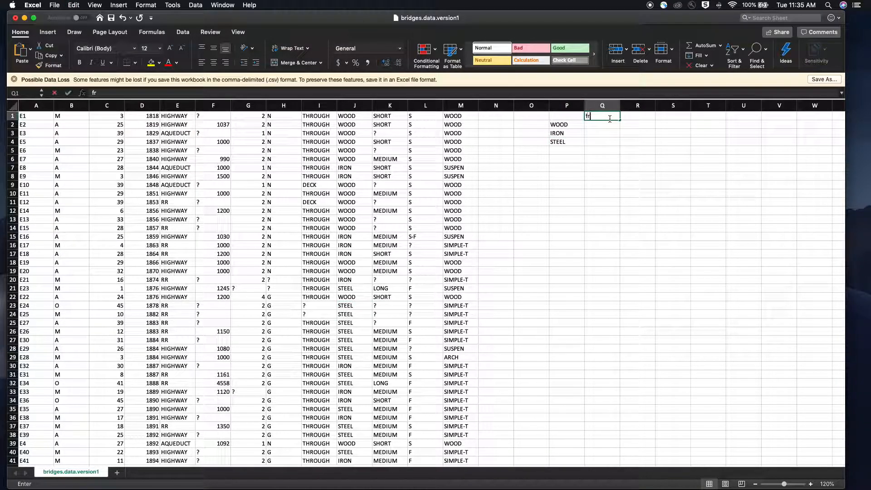
type("equencies")
key("Return")
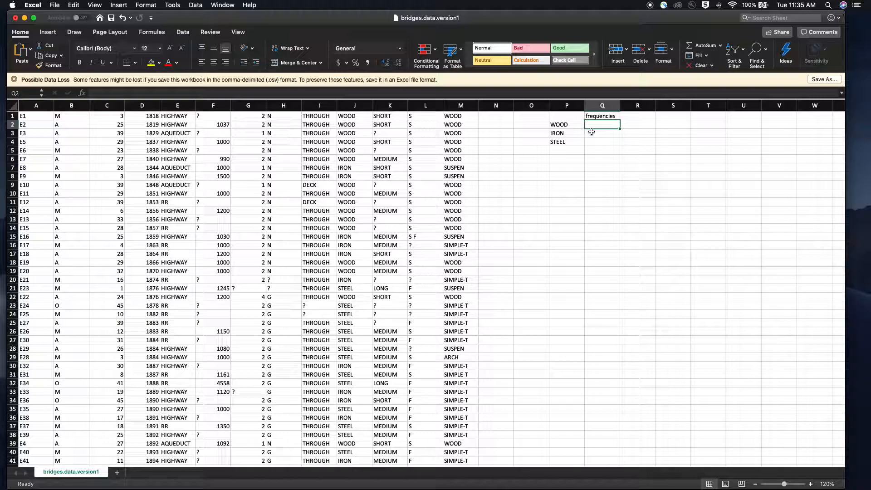
Step: Enter the formula =COUNTIF(J:J, "WOOD") in cell Q2 to count wooden bridges
type("=countif")
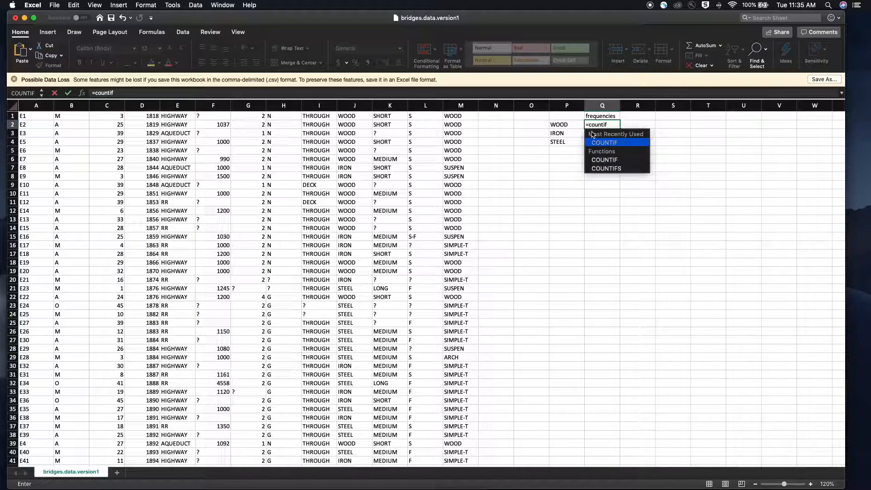
double_click(618, 144)
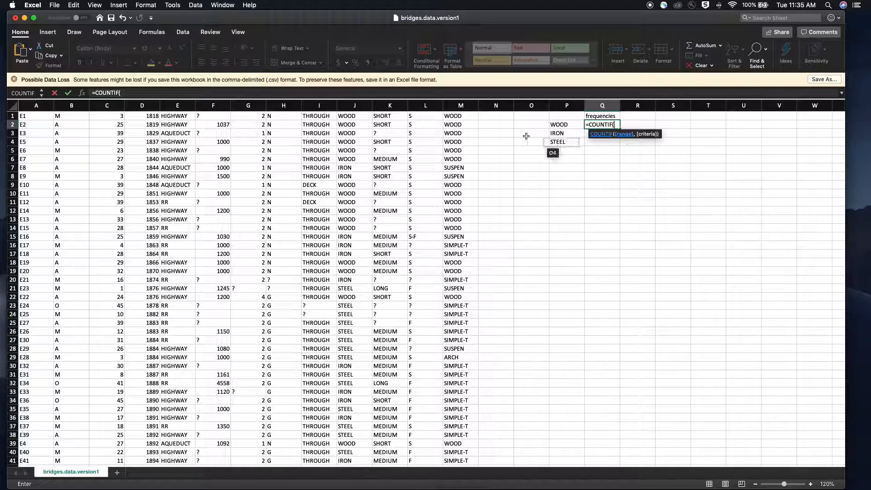
left_click(362, 108)
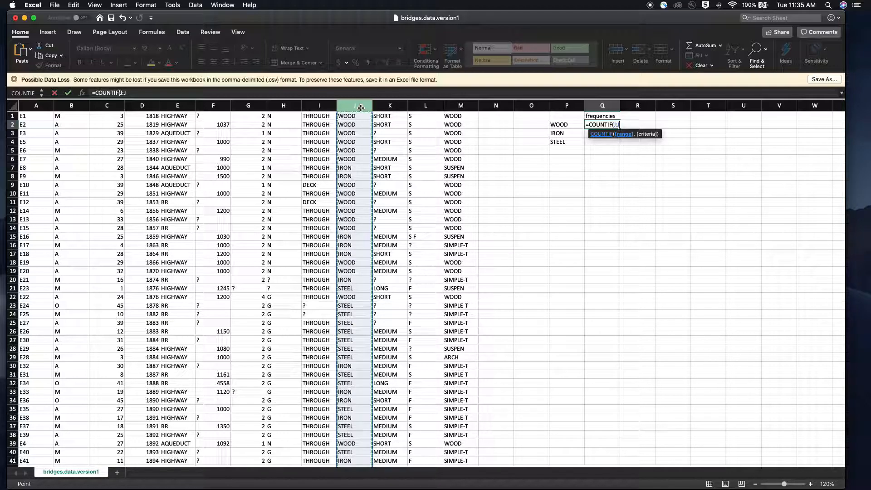
type(",")
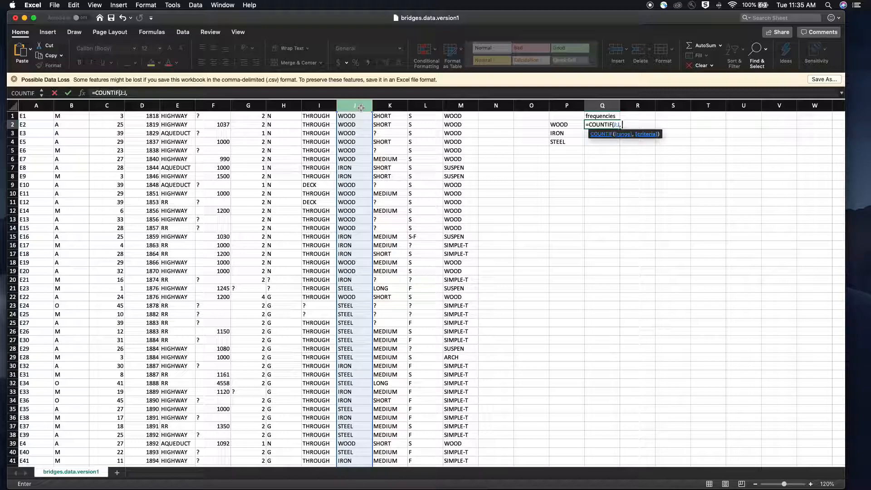
type(" \"WOOD\")")
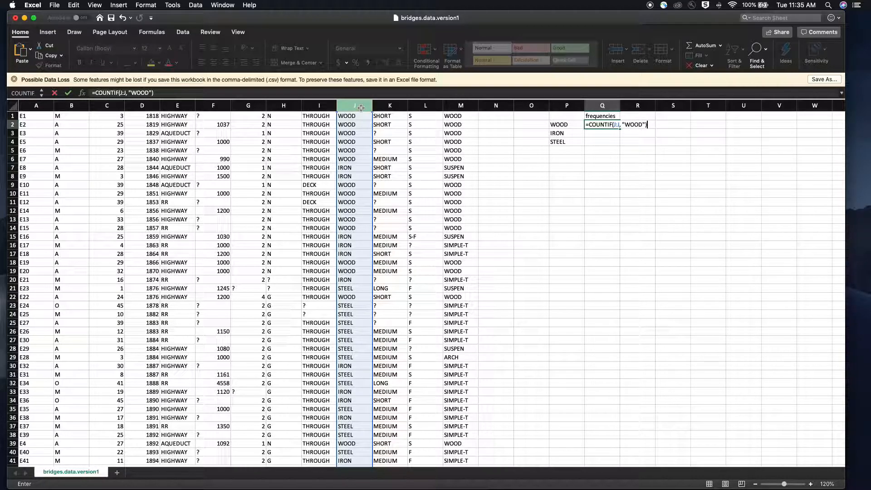
key("Return")
left_click(607, 125)
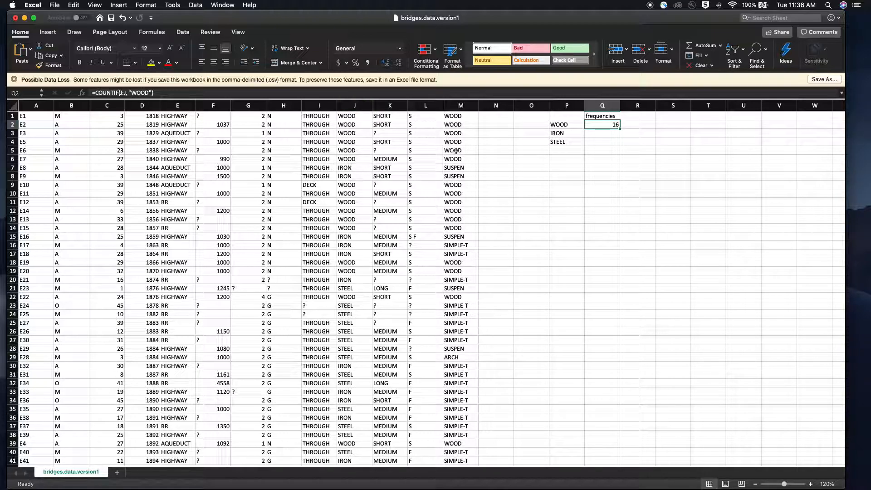
Step: Enter the formula =COUNTIF(J:J, "IRON") in cell Q3 to count iron bridges
left_click(598, 134)
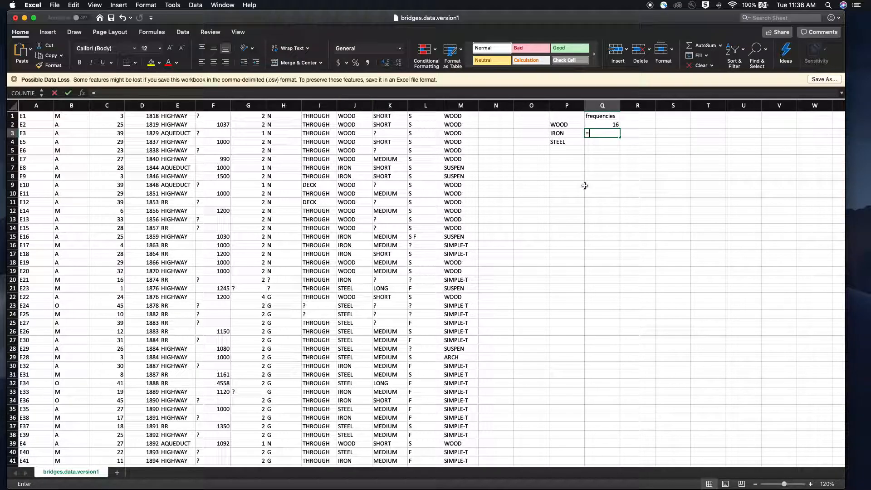
type("=countif")
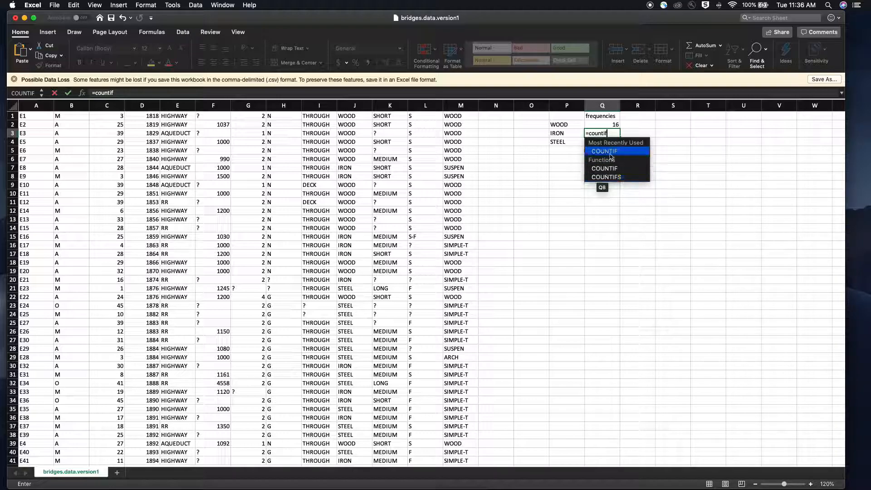
key("Tab")
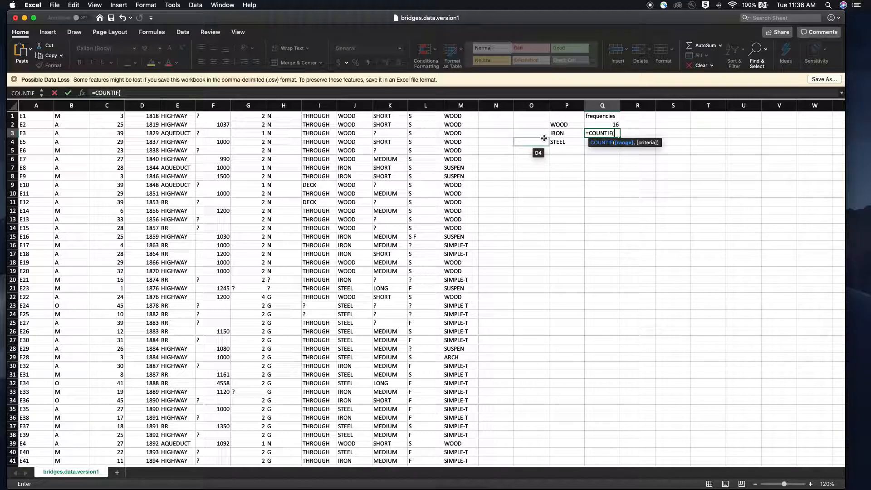
left_click(355, 105)
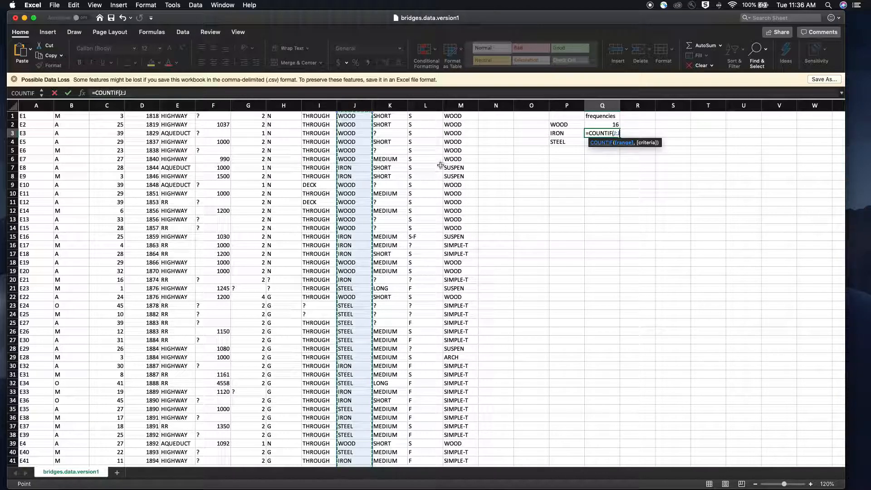
type(",")
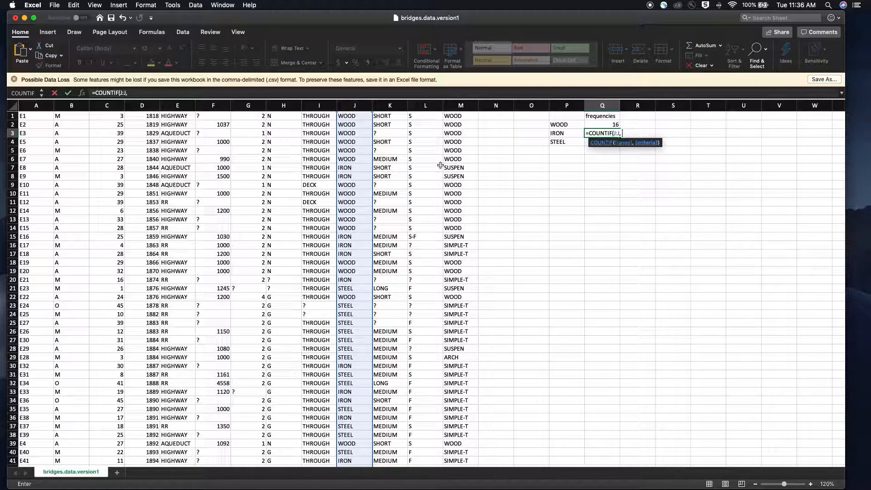
type(" \"IRON\")")
key("Return")
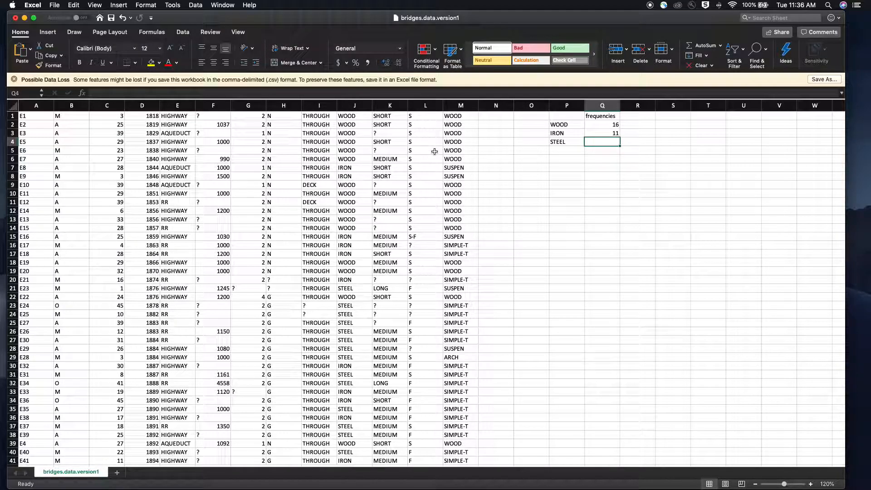
Step: Enter the formula =COUNTIF(J:J, "STEEL") in cell Q4 to count steel bridges
type("=")
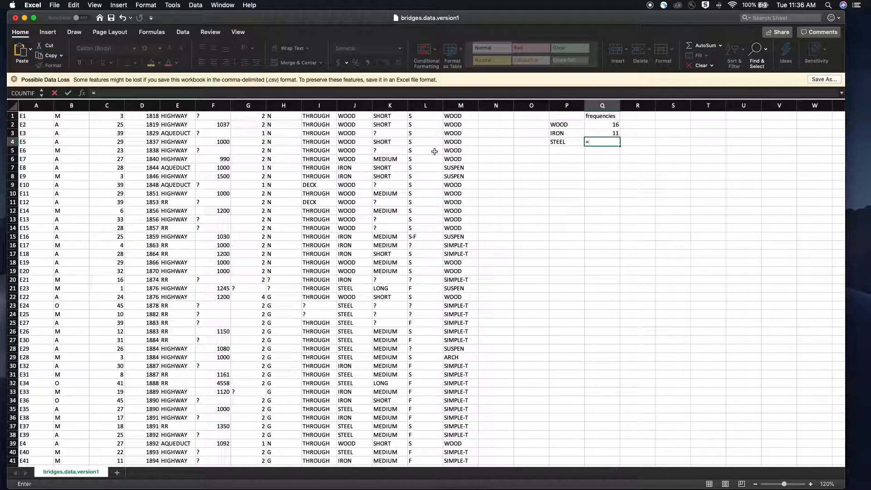
type("countif(")
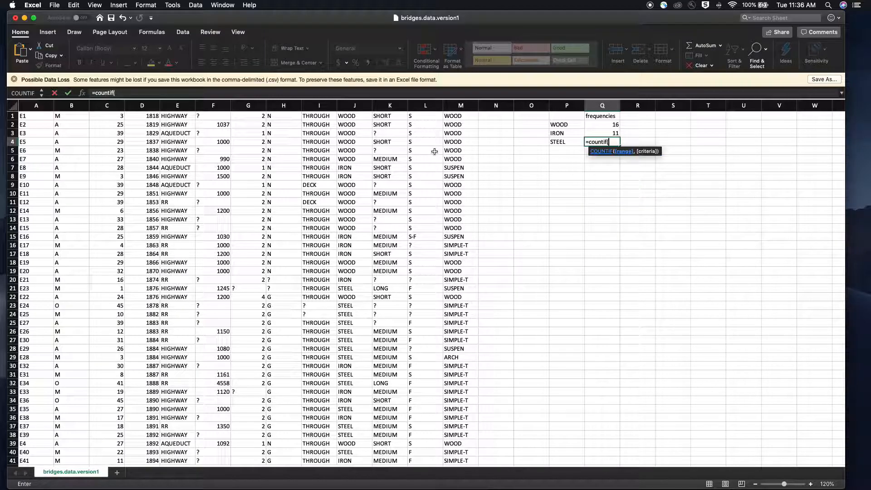
left_click(355, 105)
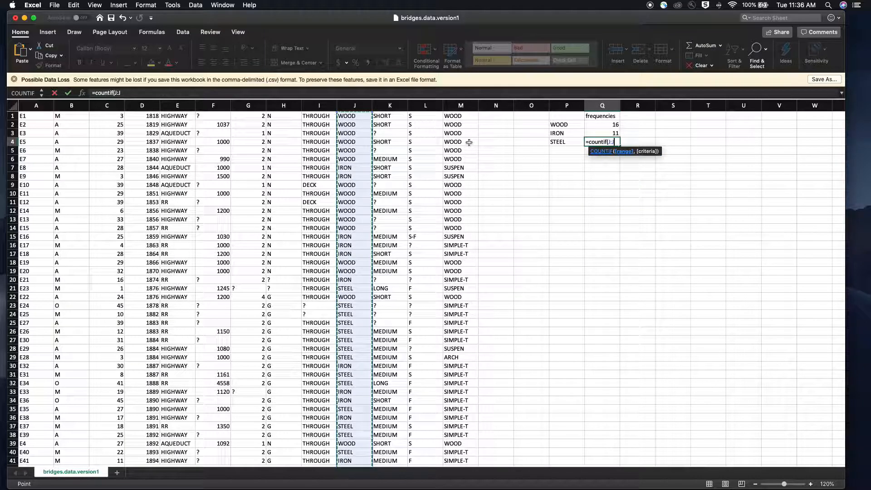
type(", \"STEEL\"")
key("Return")
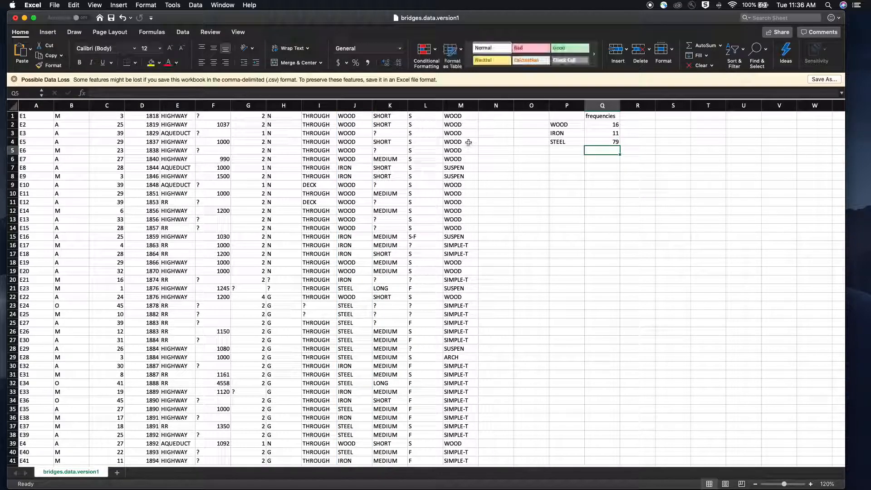
Step: Label cell P6 TOTAL and enter =SUM(Q2:Q4) in cell Q6 to total the three frequencies
left_click(579, 160)
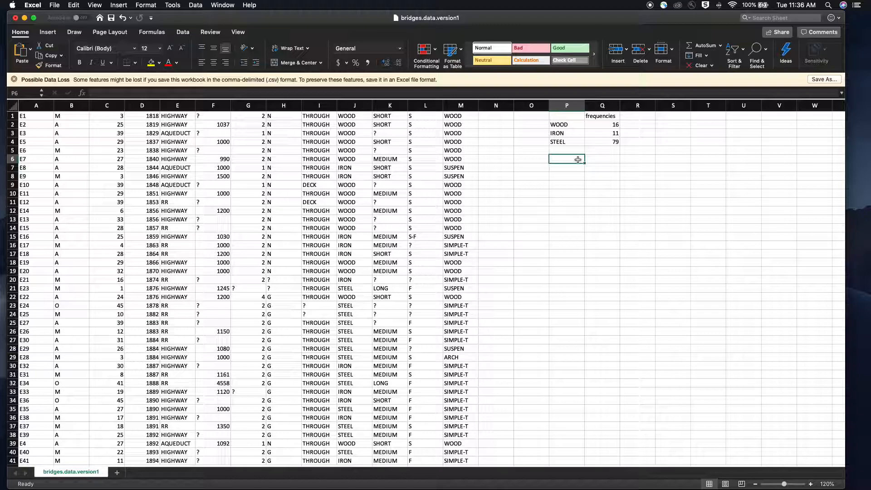
type("TOTAL")
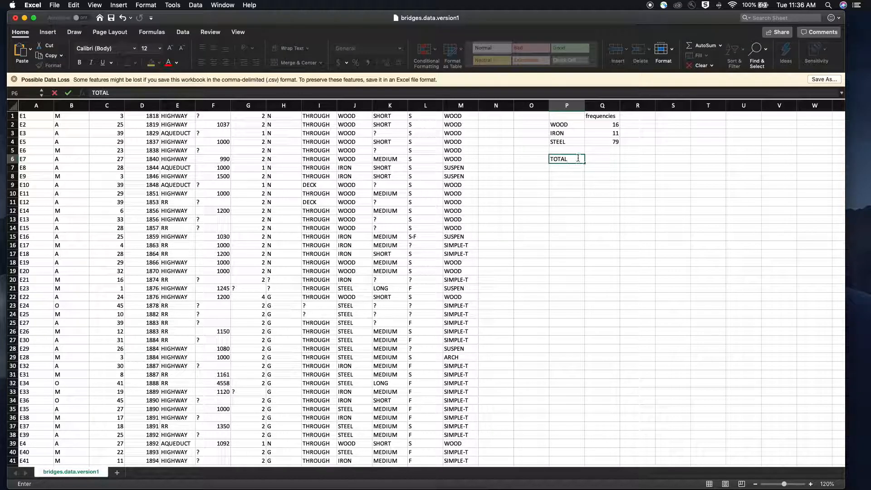
left_click(611, 161)
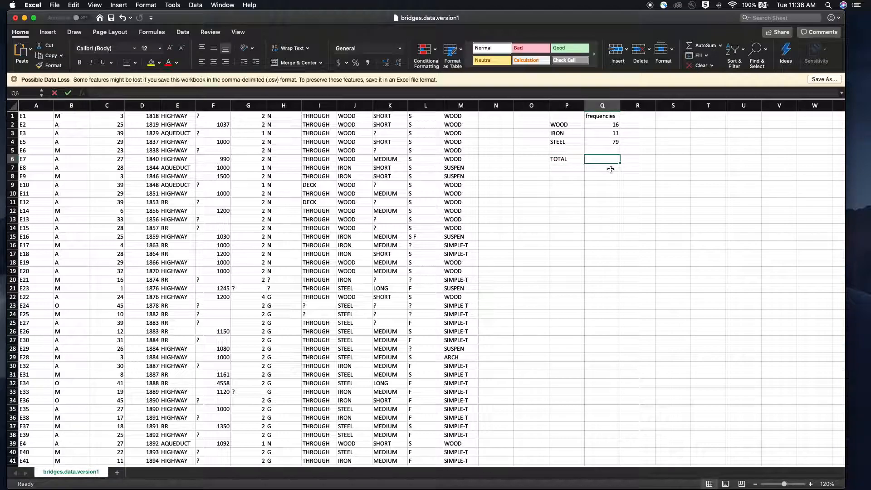
type("=sum")
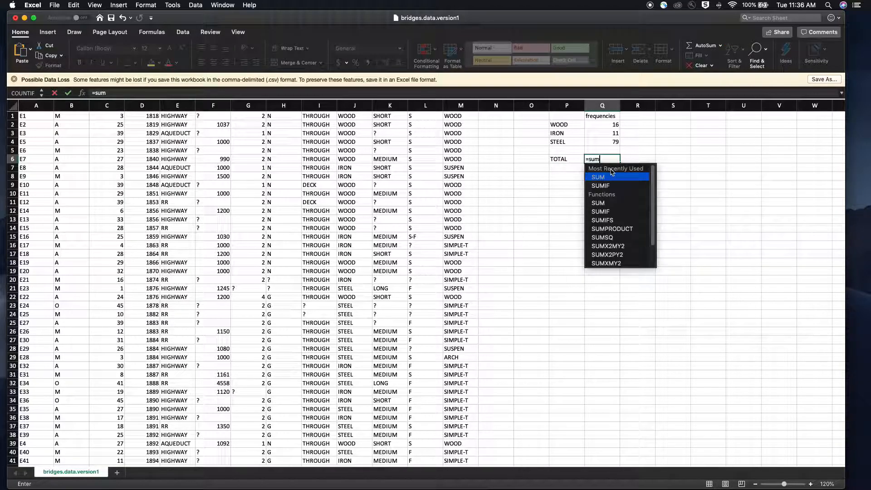
type("(")
left_click_drag(604, 124, 604, 142)
type(")")
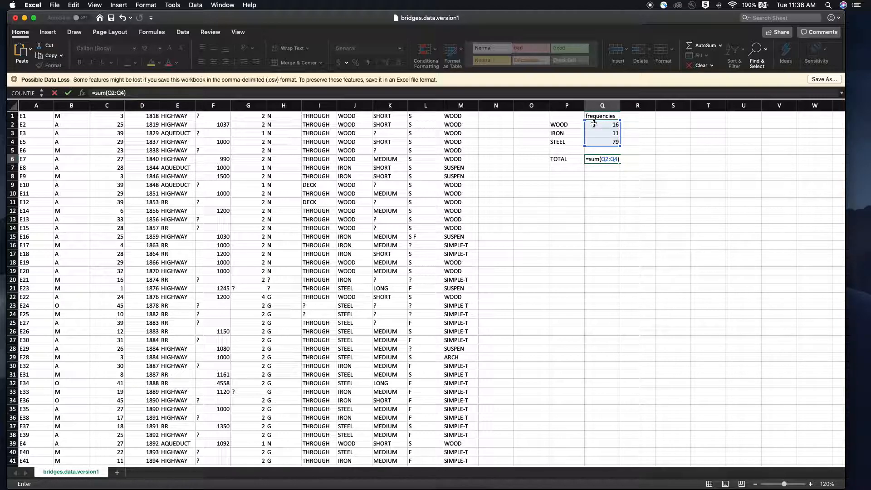
key("Return")
Step: Clear the contents of rows 107 and 108 at the bottom of the dataset
scroll(90, 226, "down", 20)
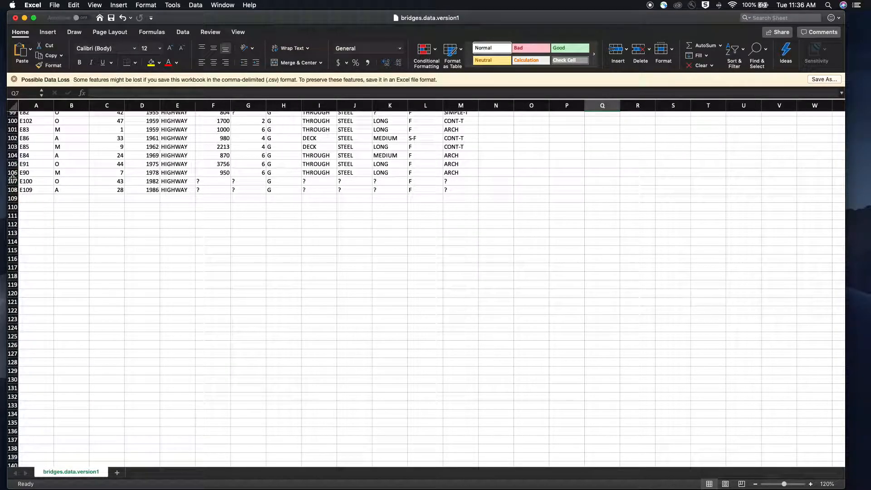
left_click_drag(12, 181, 15, 196)
key("Delete")
scroll(62, 200, "up", 1)
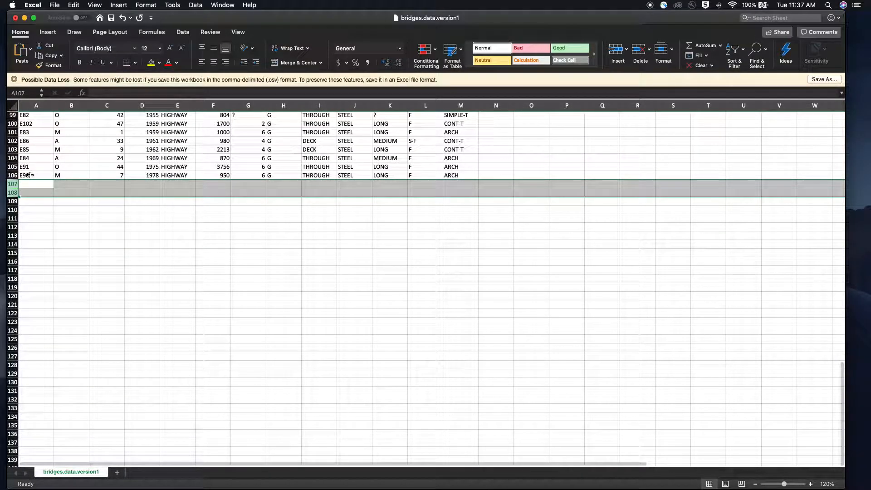
scroll(288, 169, "up", 5)
scroll(289, 168, "up", 20)
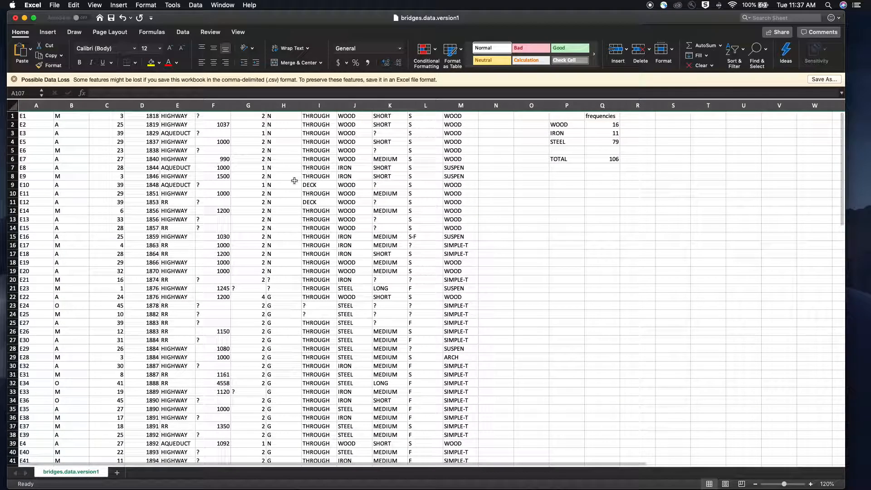
Step: Insert a clustered column chart from the material labels and frequencies in P2:Q4
left_click(676, 150)
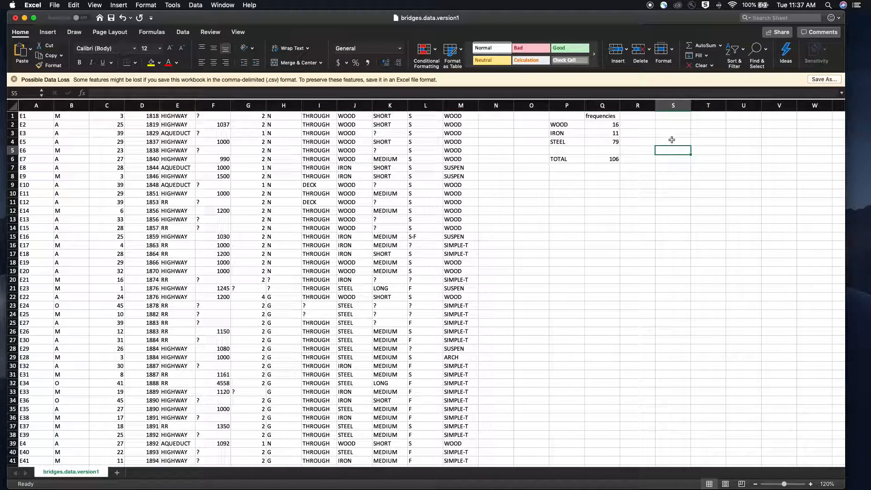
left_click_drag(560, 125, 610, 142)
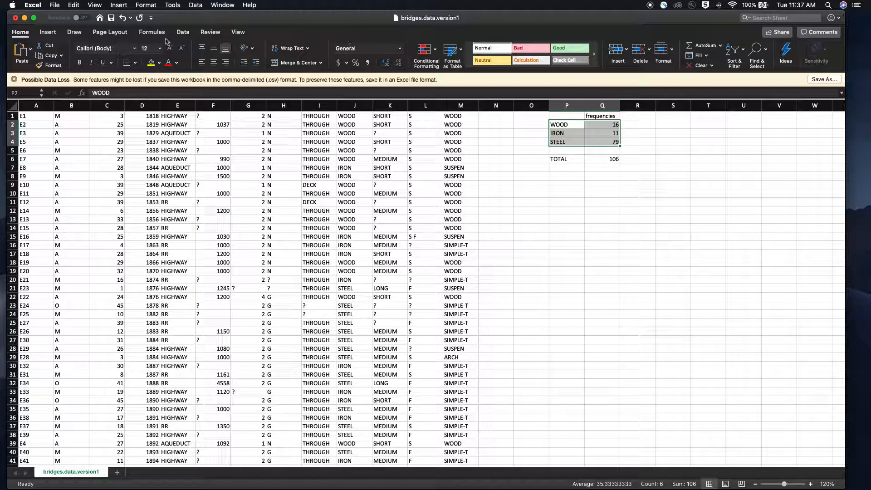
left_click(48, 32)
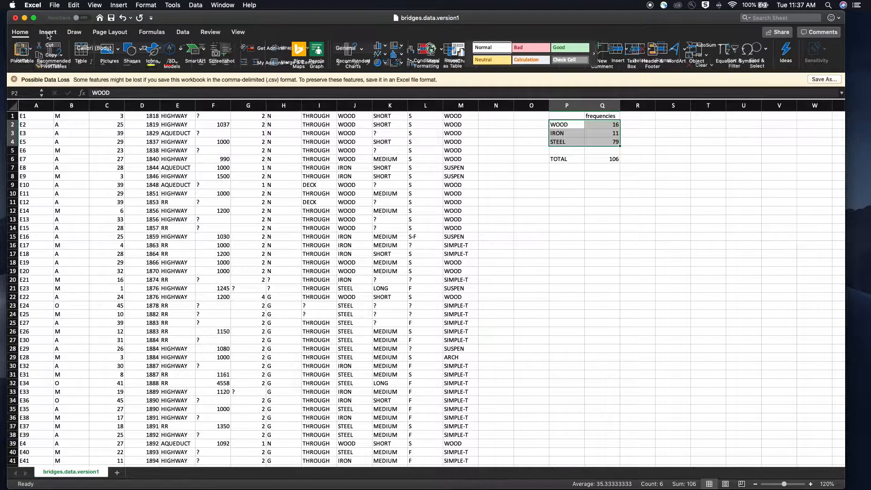
left_click(381, 47)
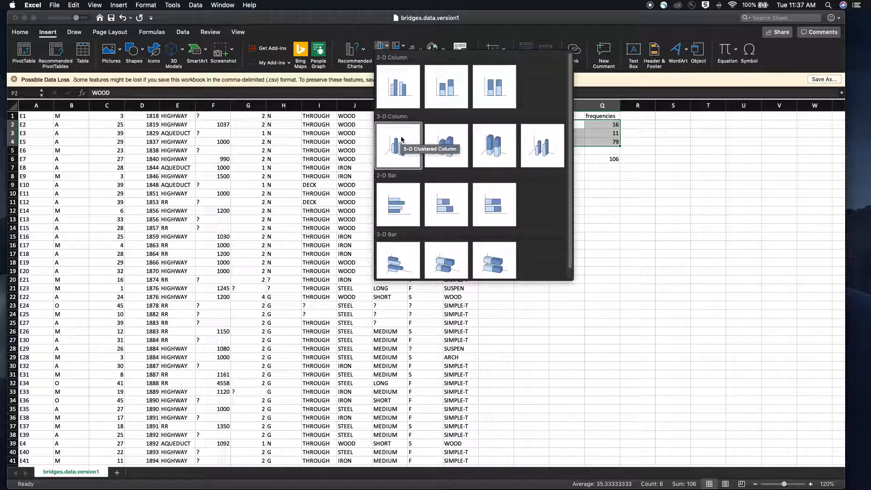
left_click(400, 81)
Step: Move the chart below the frequency table and set its title to "Type of Matrial On Pittsburg Bridges"
left_click_drag(461, 237, 676, 180)
double_click(663, 181)
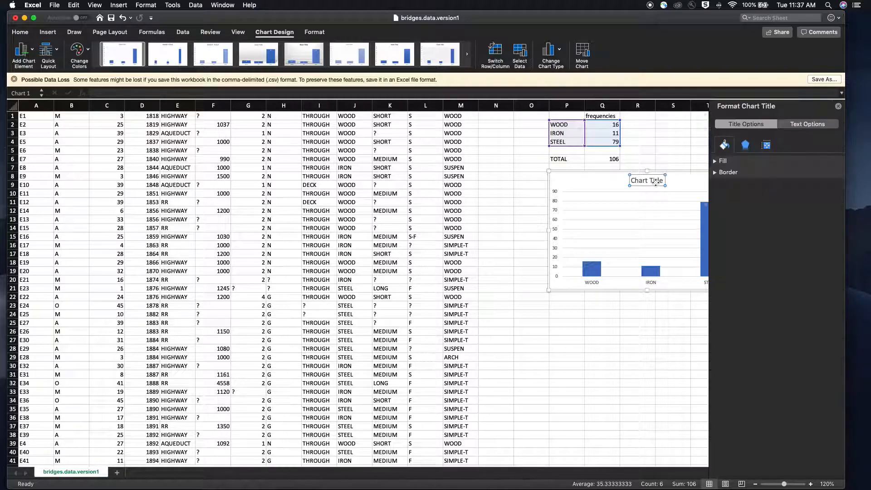
left_click_drag(663, 181, 620, 183)
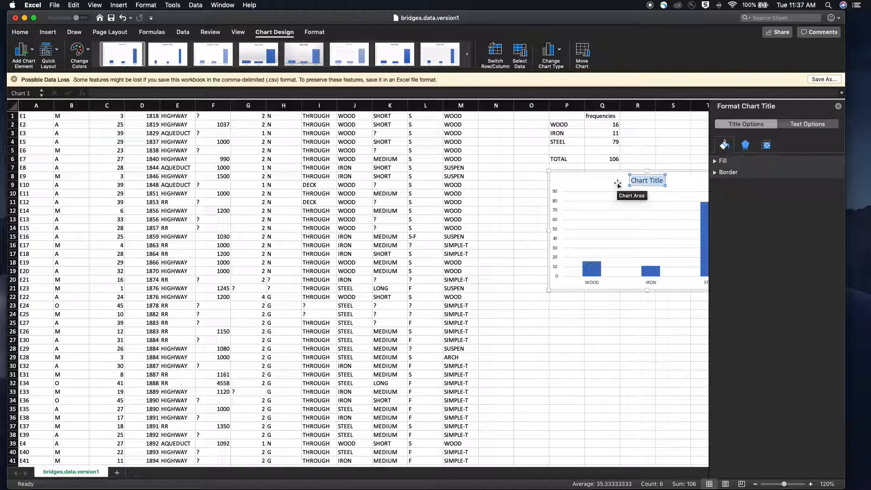
type("Type of M")
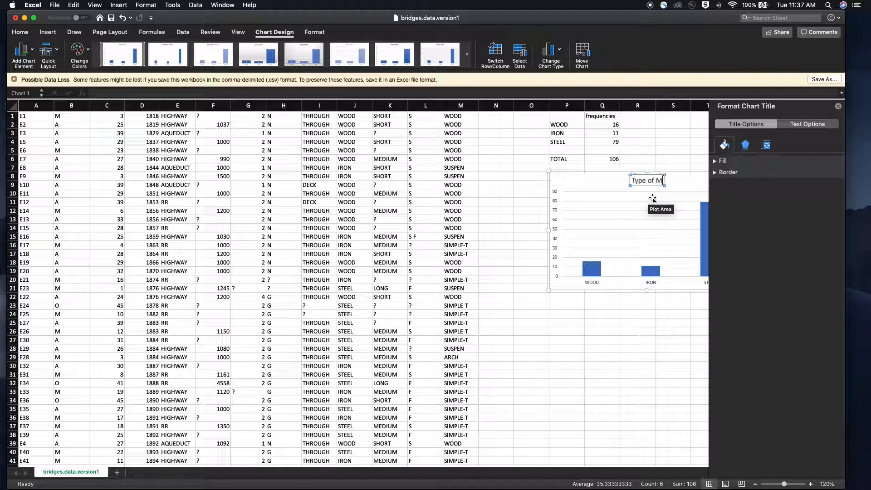
type("atrial On")
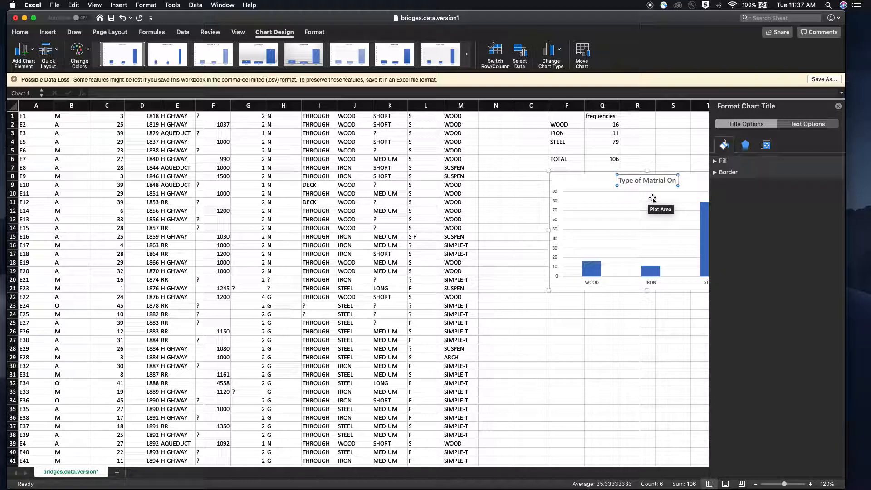
type(" Pittsbur")
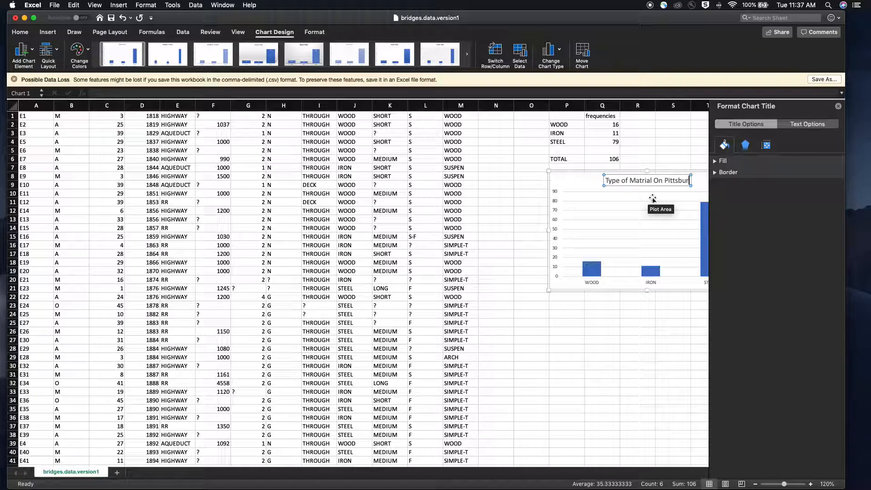
type("g Bridges")
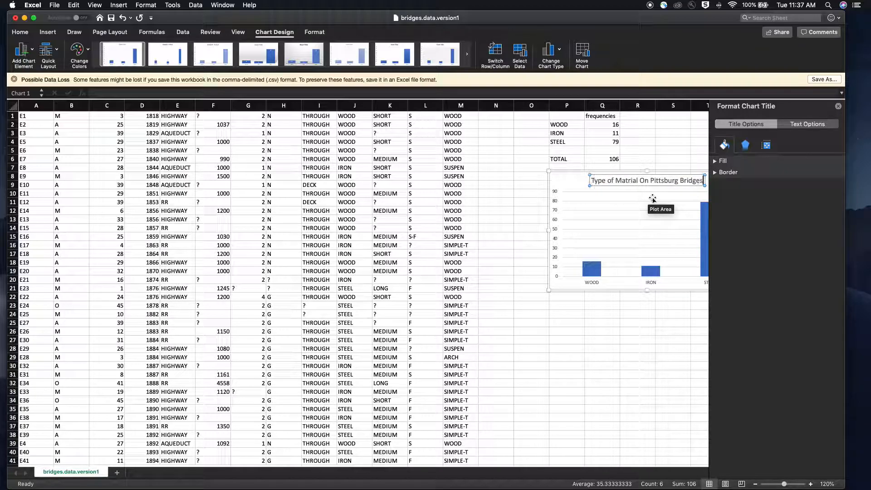
left_click(839, 105)
left_click(776, 162)
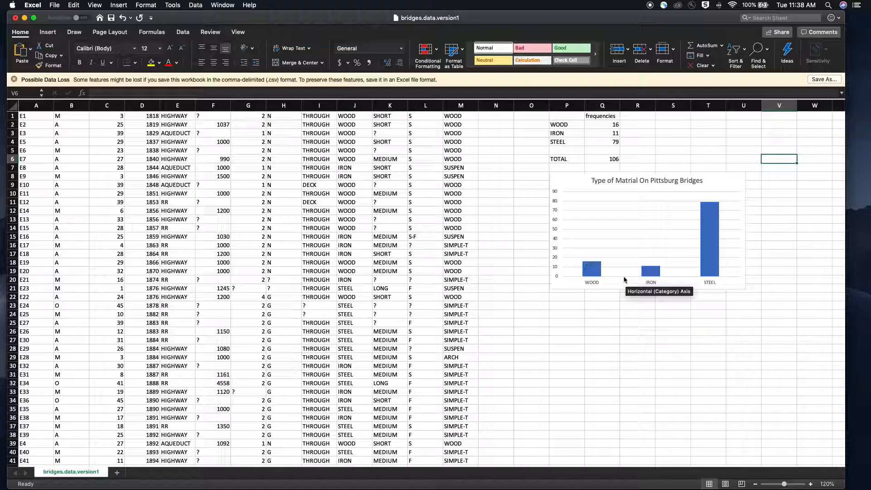
Step: Add data labels to the chart's column series
mouse_move(710, 236)
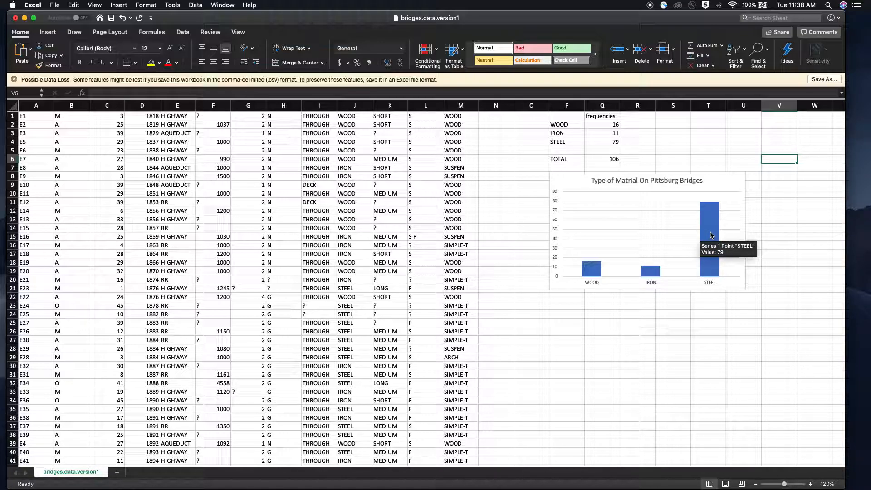
left_click(711, 235)
right_click(712, 235)
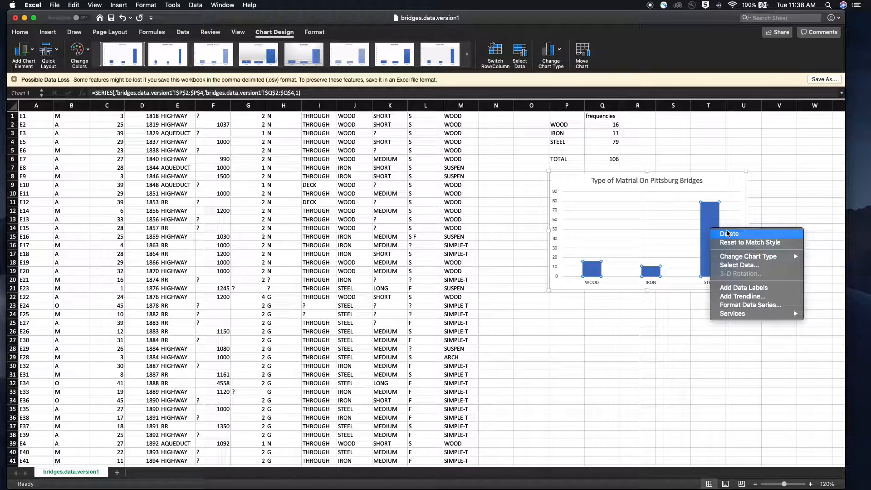
mouse_move(753, 260)
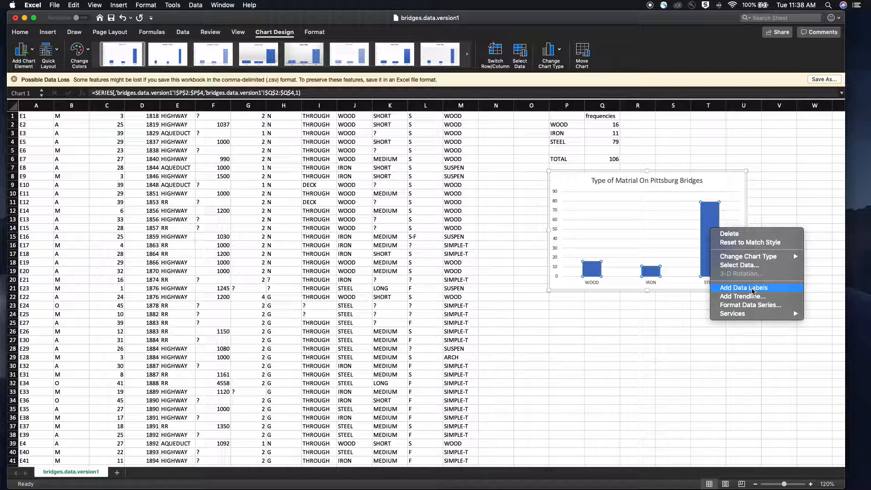
left_click(753, 291)
left_click(635, 332)
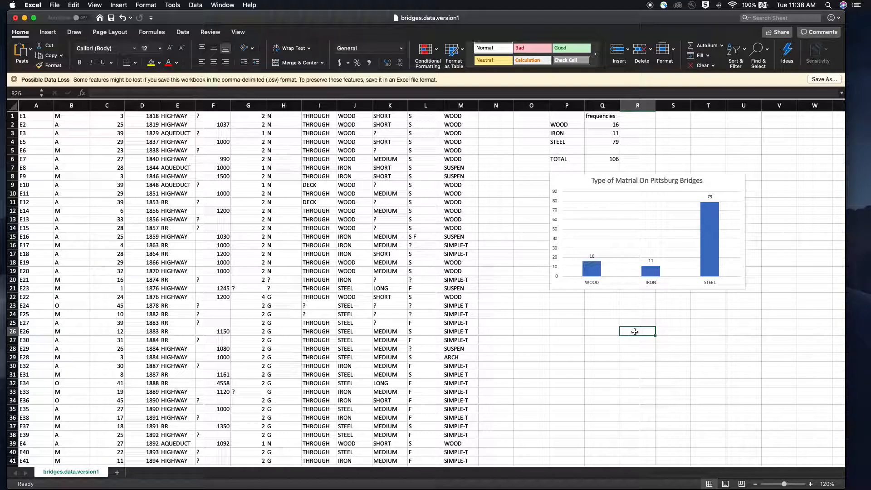
Step: Format the chart's column series with a solid green fill and a solid border line
left_click(713, 243)
right_click(713, 244)
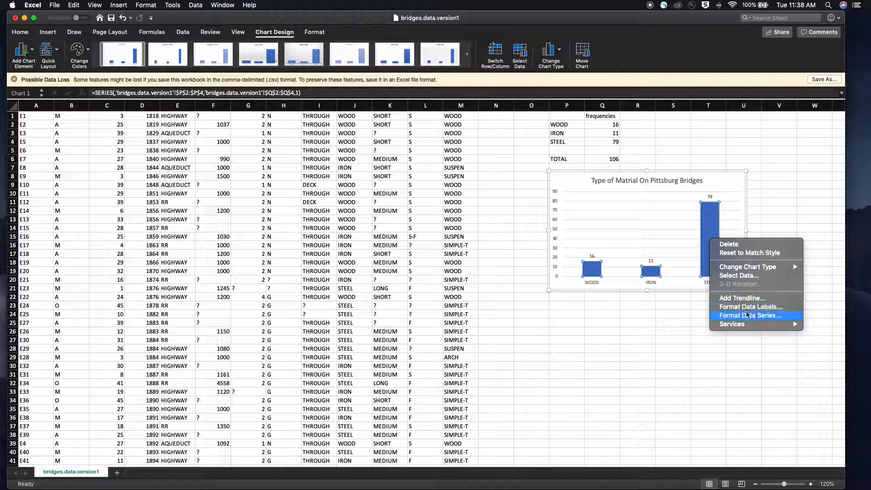
left_click(745, 315)
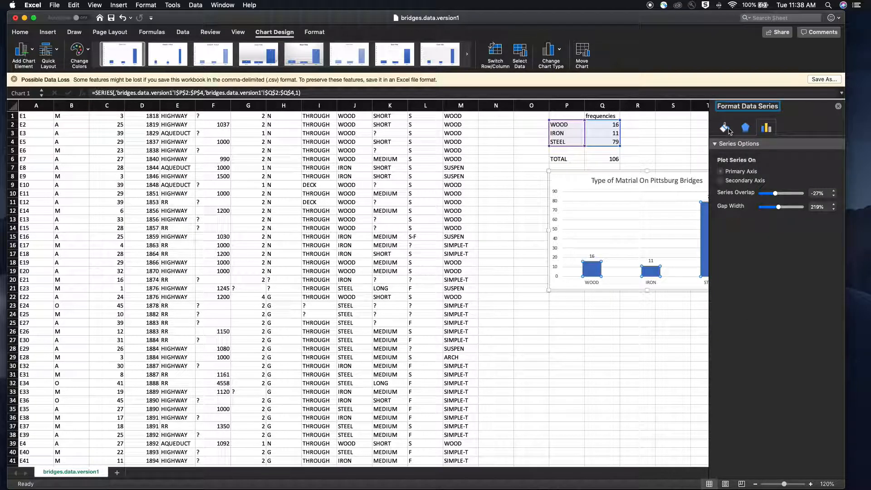
left_click(725, 128)
left_click(721, 144)
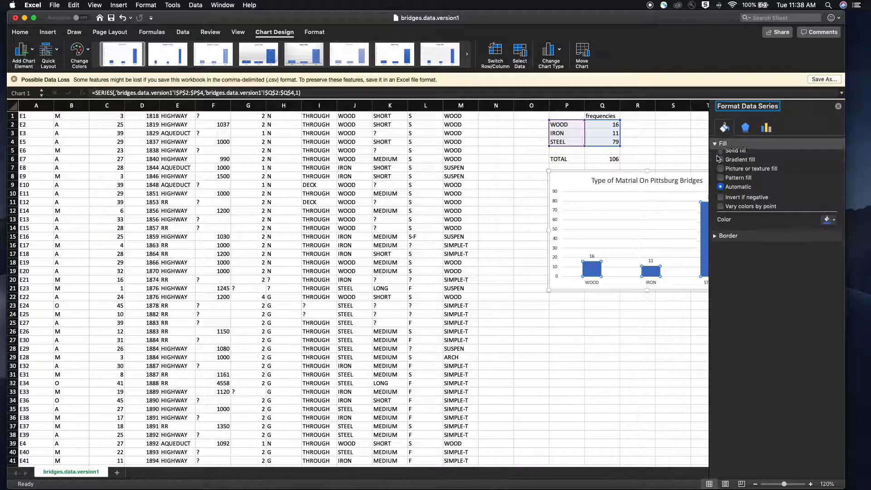
left_click(721, 167)
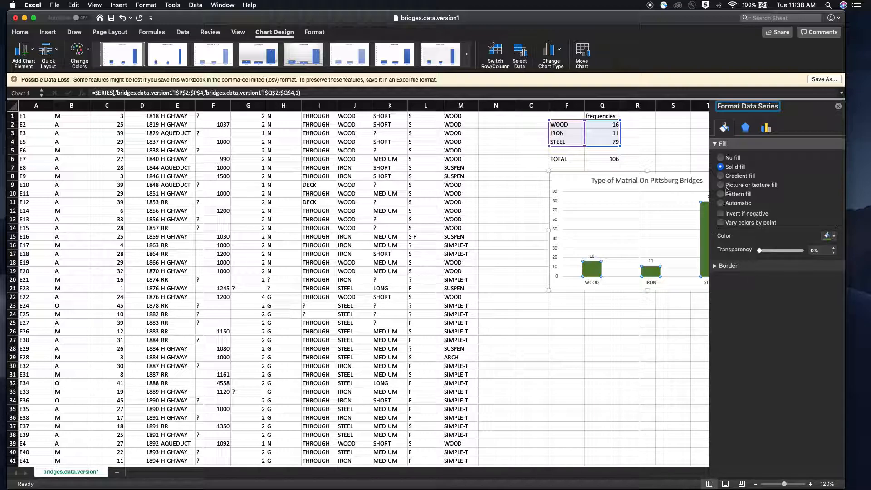
left_click(724, 265)
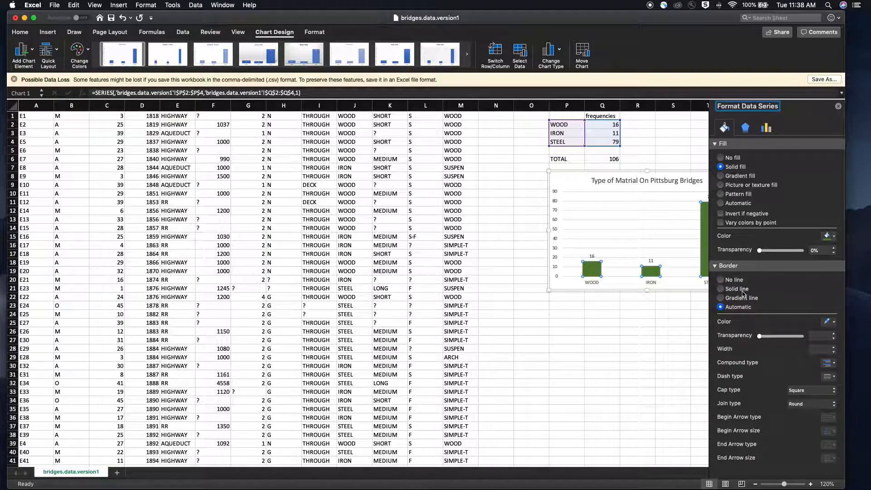
left_click(735, 289)
left_click(605, 323)
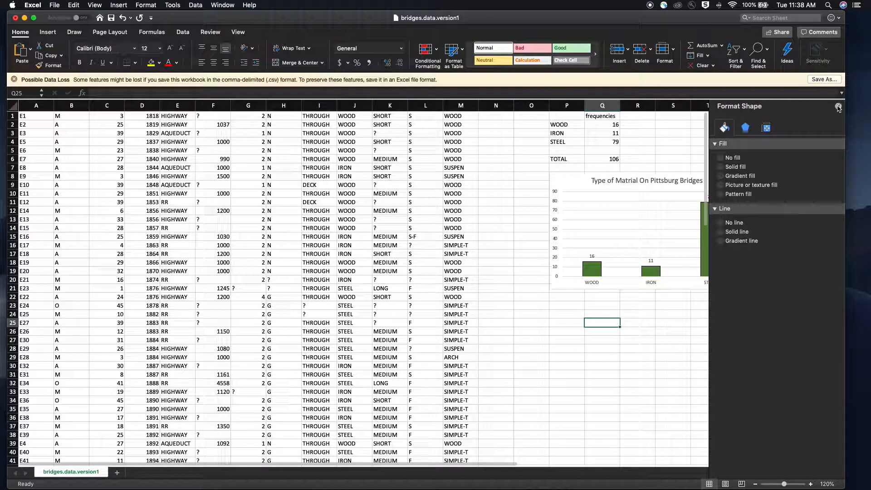
left_click(838, 106)
Step: Apply a dark chart style to the column chart
mouse_move(711, 241)
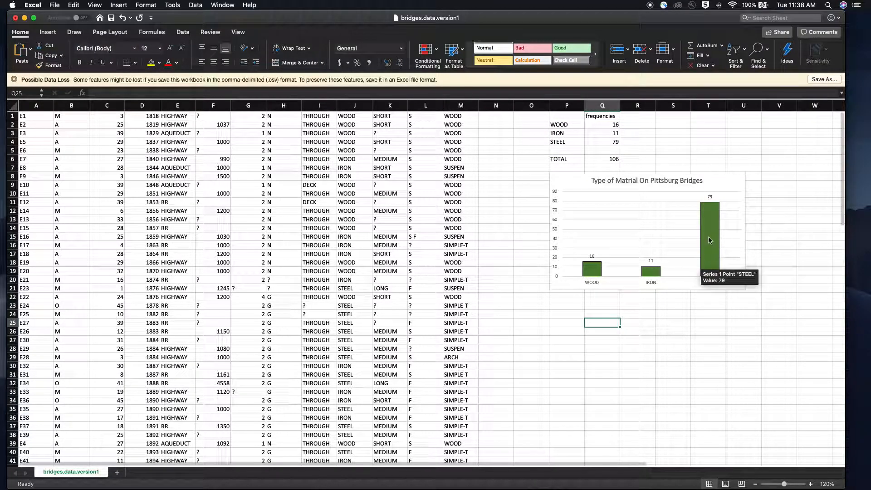
left_click(715, 182)
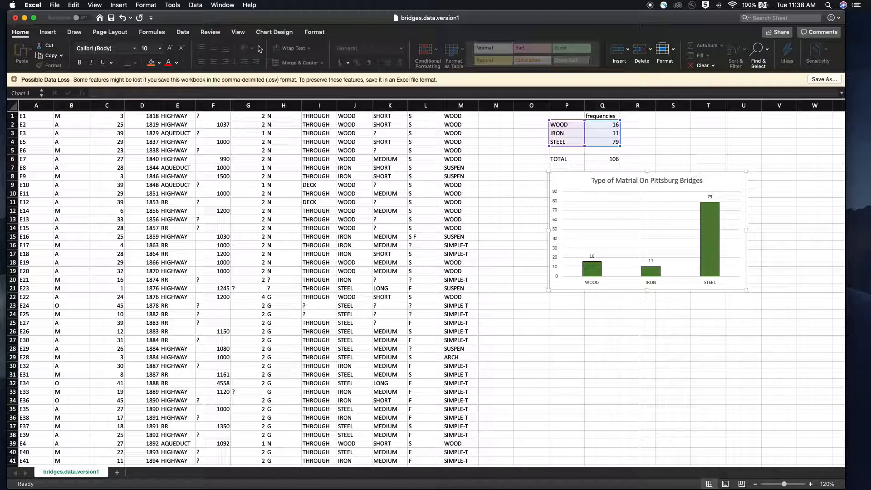
left_click(46, 33)
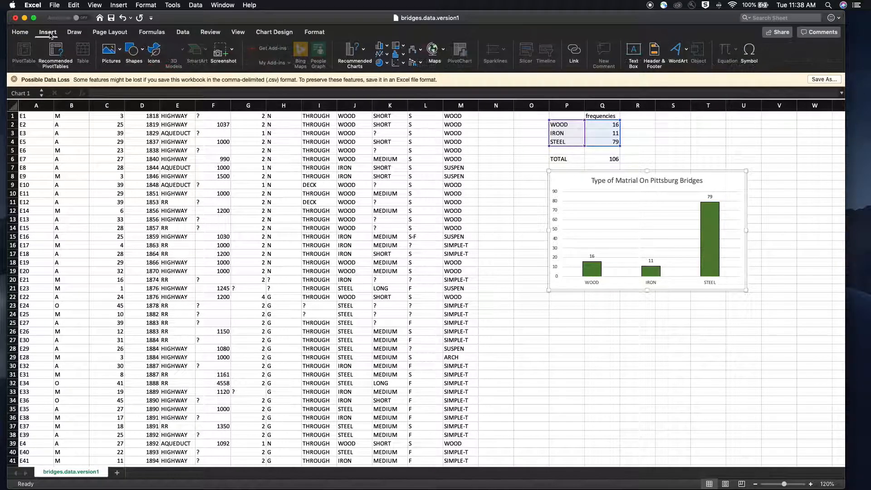
left_click(268, 34)
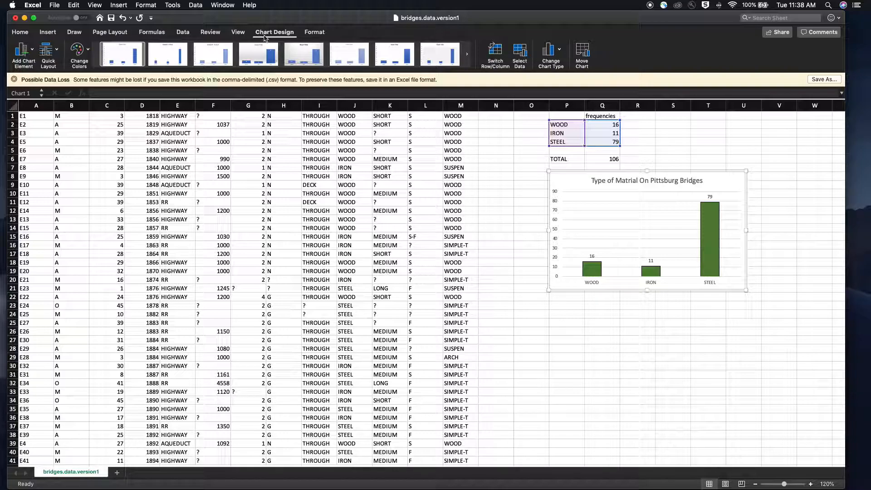
left_click(198, 56)
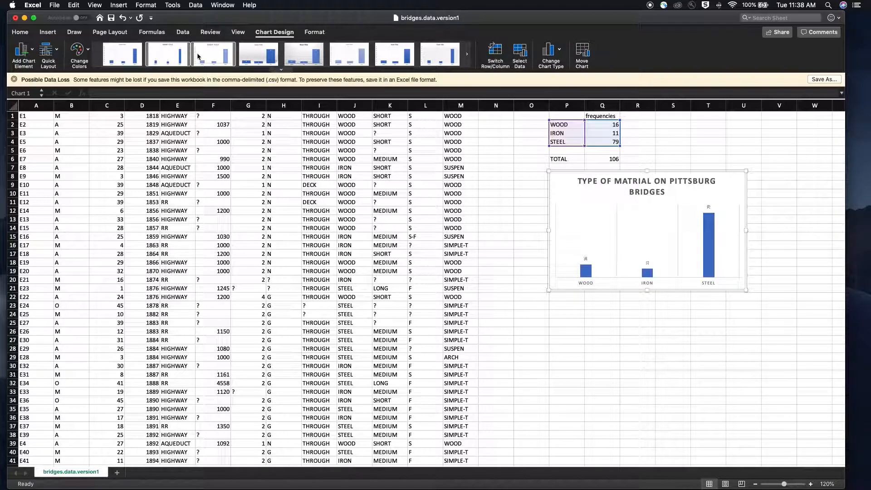
left_click(273, 61)
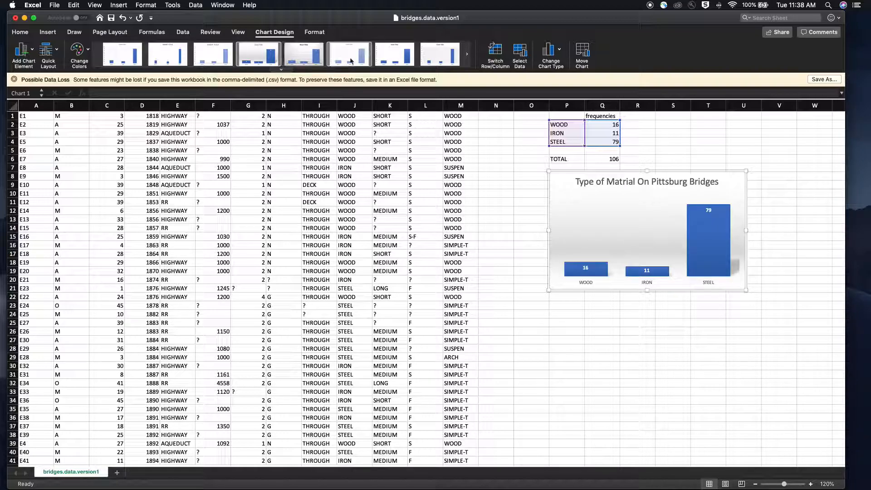
left_click(467, 54)
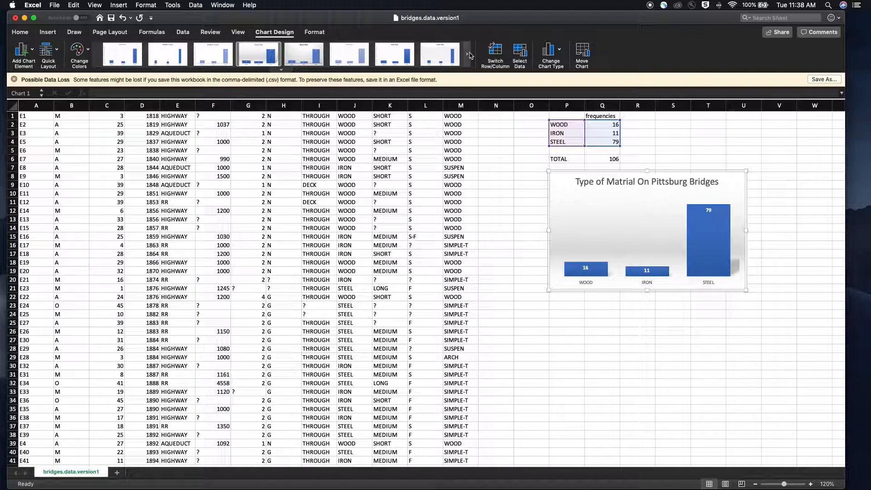
left_click(132, 61)
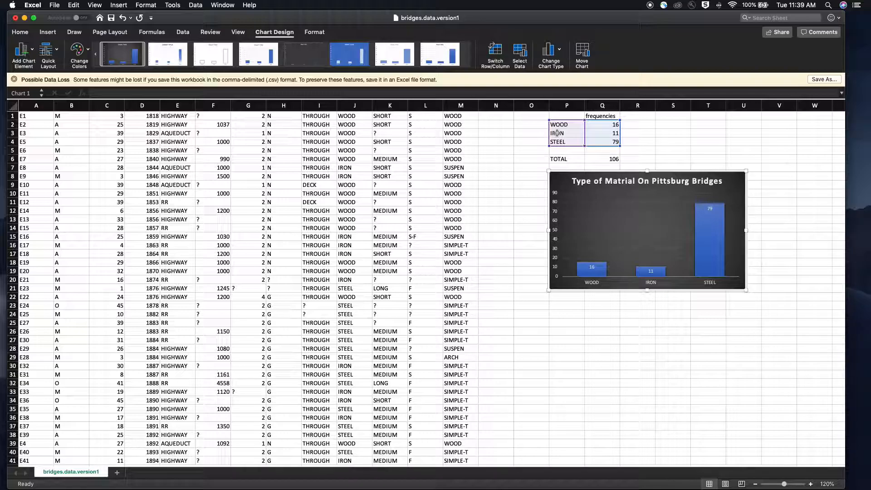
Step: Custom-sort the material table P2:Q4 by frequencies from largest to smallest
left_click(671, 135)
left_click_drag(562, 125, 606, 142)
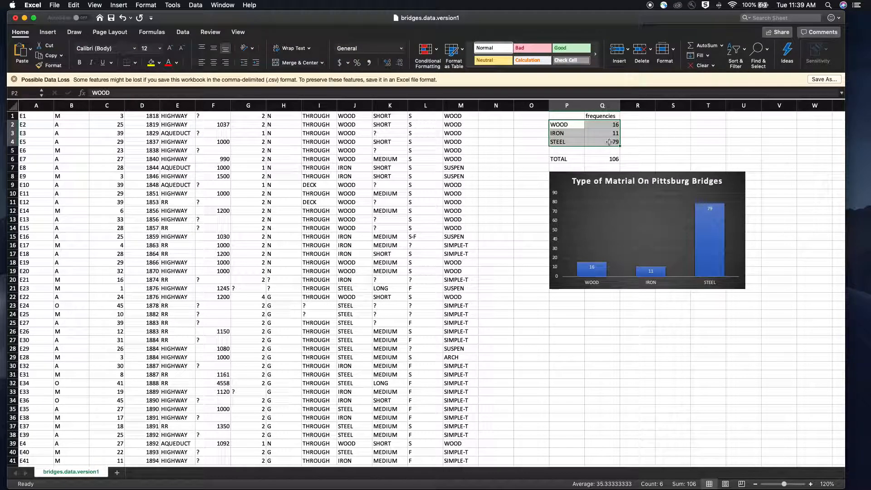
left_click(743, 52)
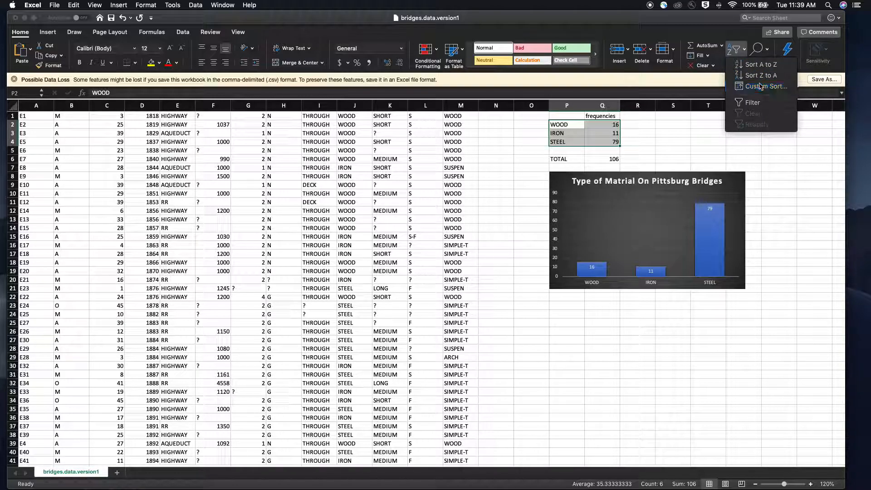
left_click(761, 86)
left_click(290, 101)
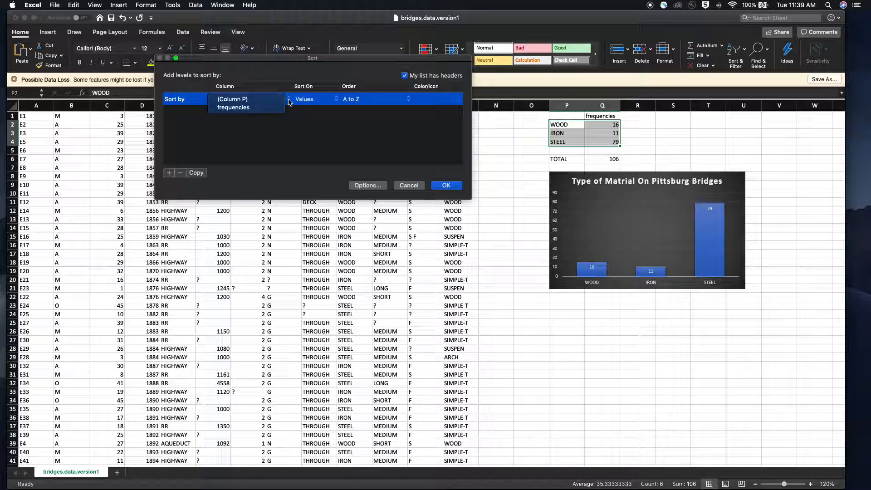
left_click(255, 110)
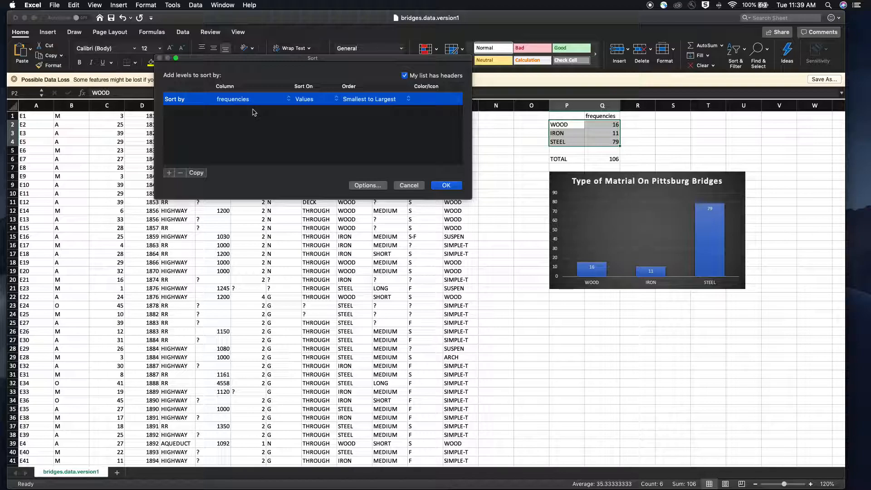
left_click(380, 99)
left_click(370, 108)
left_click(448, 186)
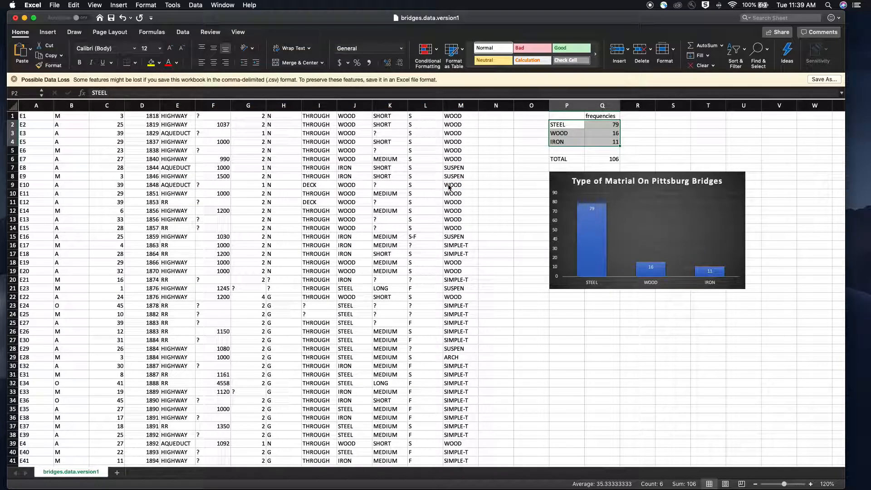